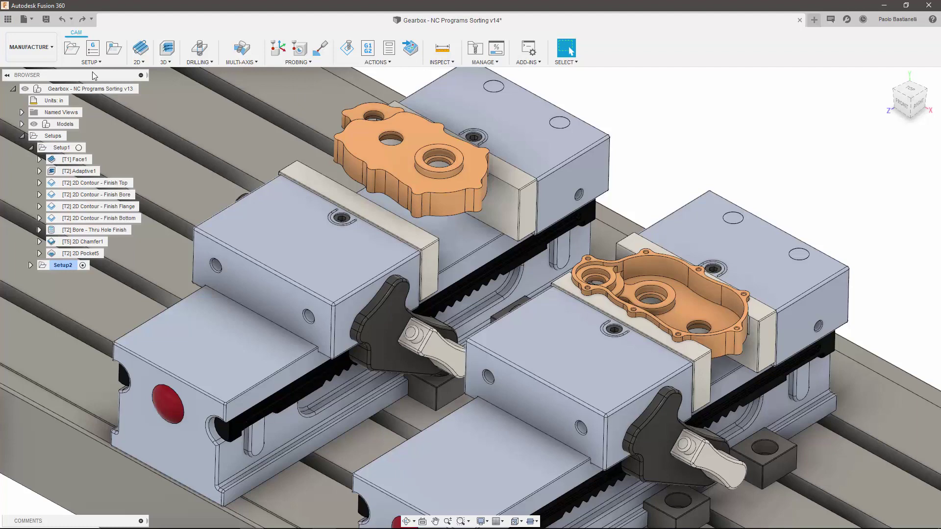
- Create a new project named Gearbox Cover from the Data Panel's project list
{"action": "left_click", "coordinate": [8, 18]}
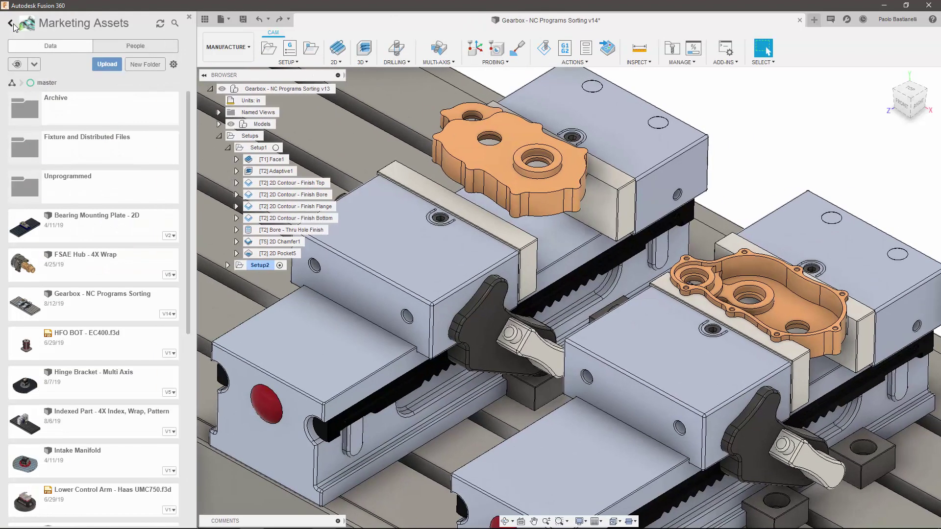
{"action": "left_click", "coordinate": [12, 24]}
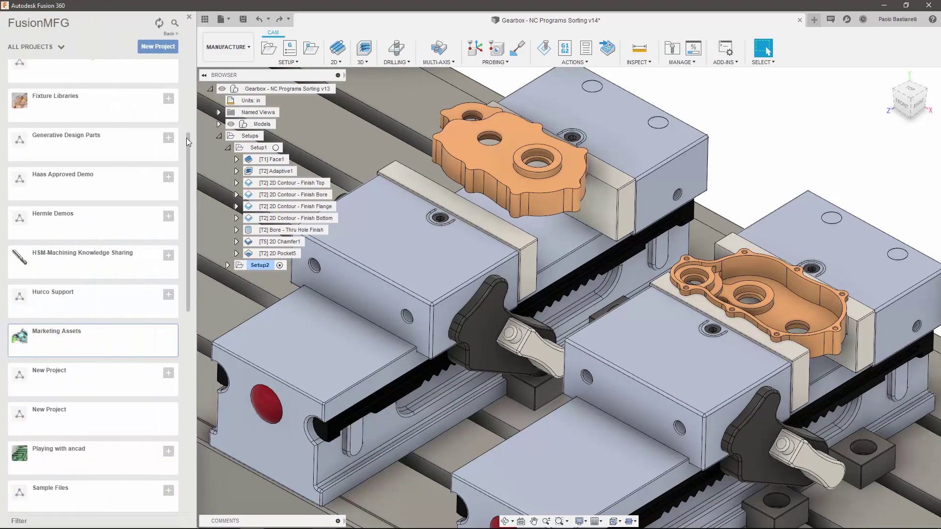
{"action": "left_click_drag", "start_coordinate": [186, 173], "coordinate": [187, 75]}
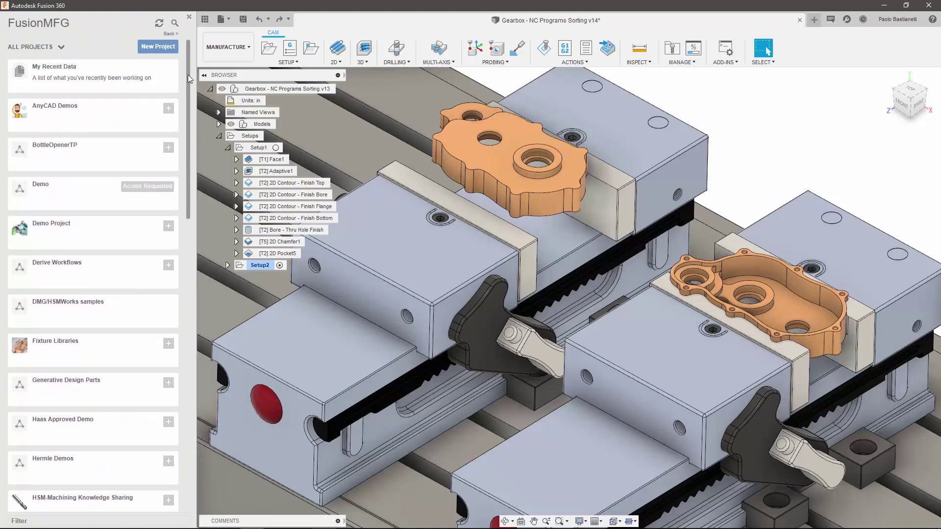
{"action": "left_click", "coordinate": [156, 46]}
{"action": "type", "text": "Gearbo"}
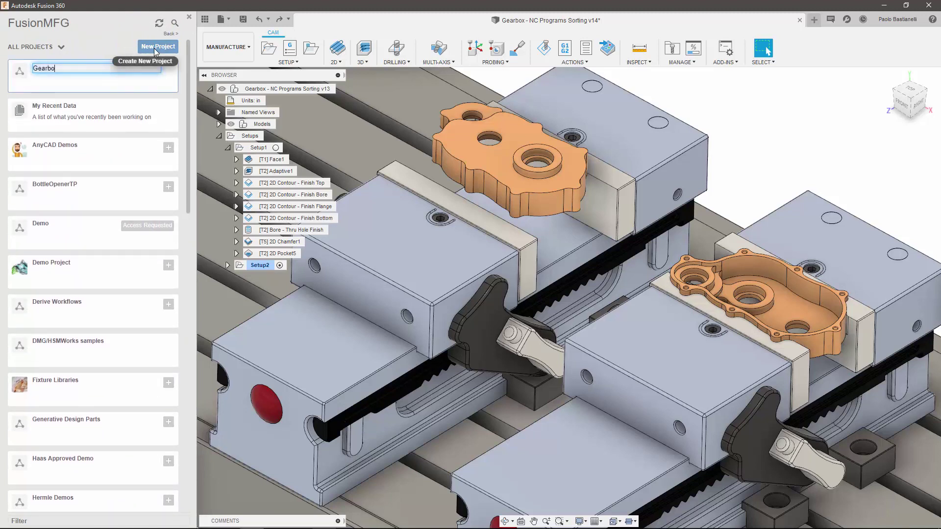
{"action": "type", "text": "x Cover"}
{"action": "key", "text": "Return"}
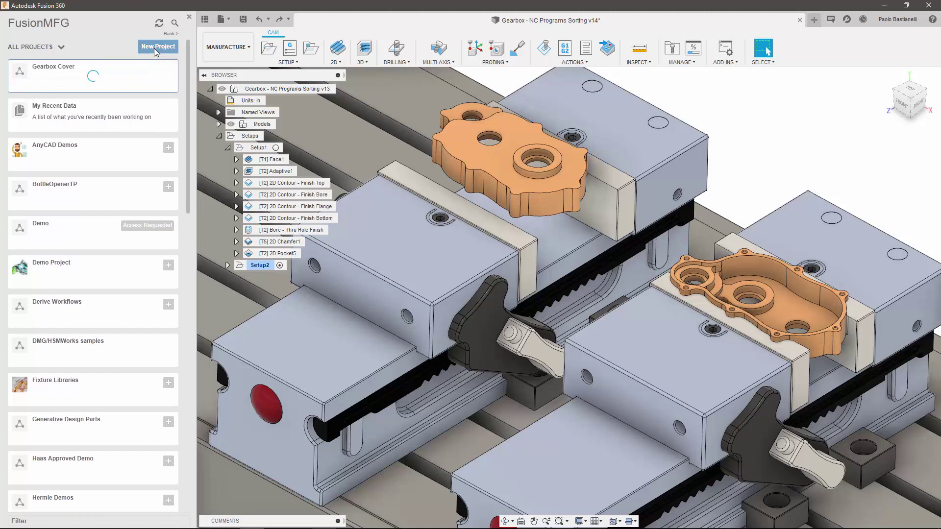
- Look into the Marketing Assets project and its members, then return to all projects
{"action": "scroll", "coordinate": [171, 232], "scroll_direction": "down", "scroll_amount": 10}
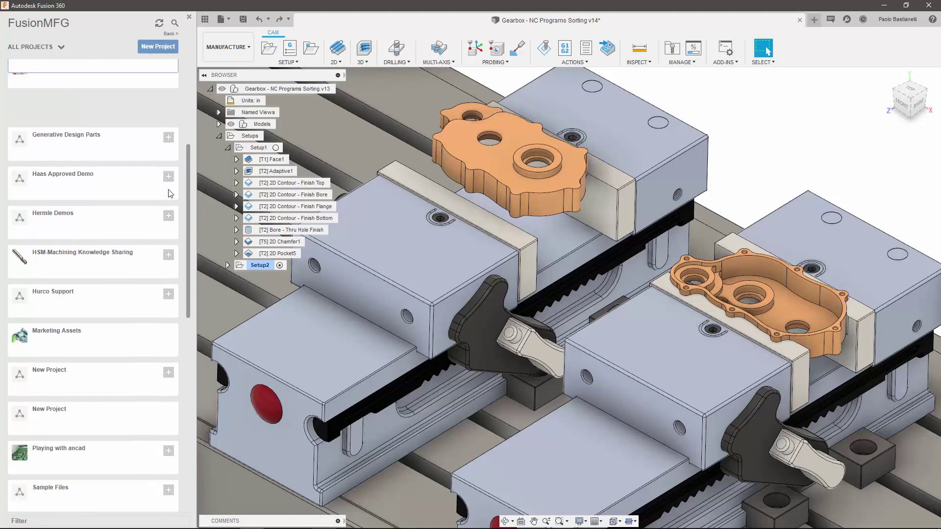
{"action": "scroll", "coordinate": [171, 232], "scroll_direction": "down", "scroll_amount": 6}
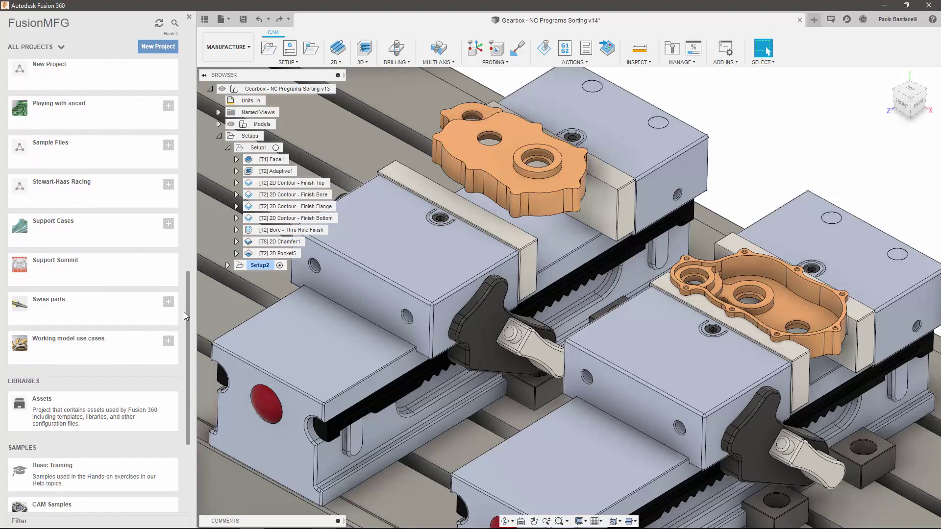
{"action": "left_click", "coordinate": [80, 361]}
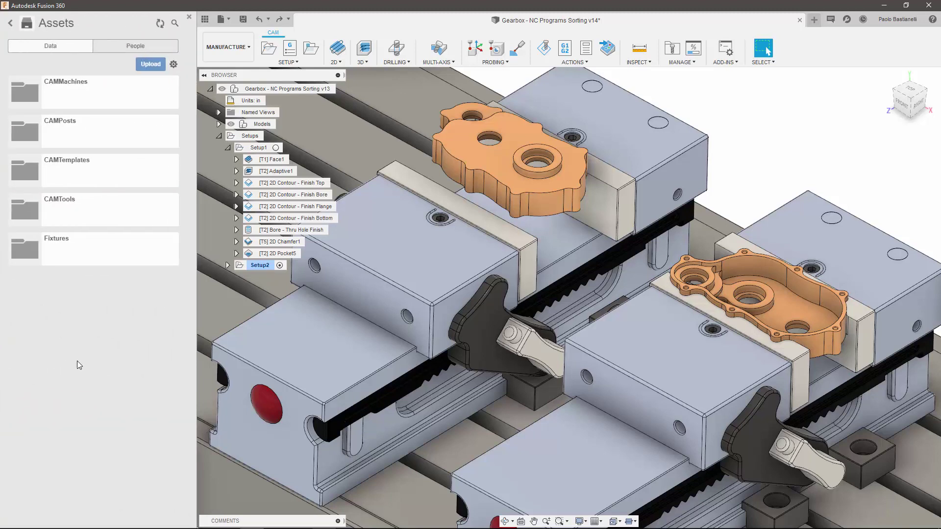
{"action": "left_click", "coordinate": [149, 45]}
{"action": "left_click", "coordinate": [10, 23]}
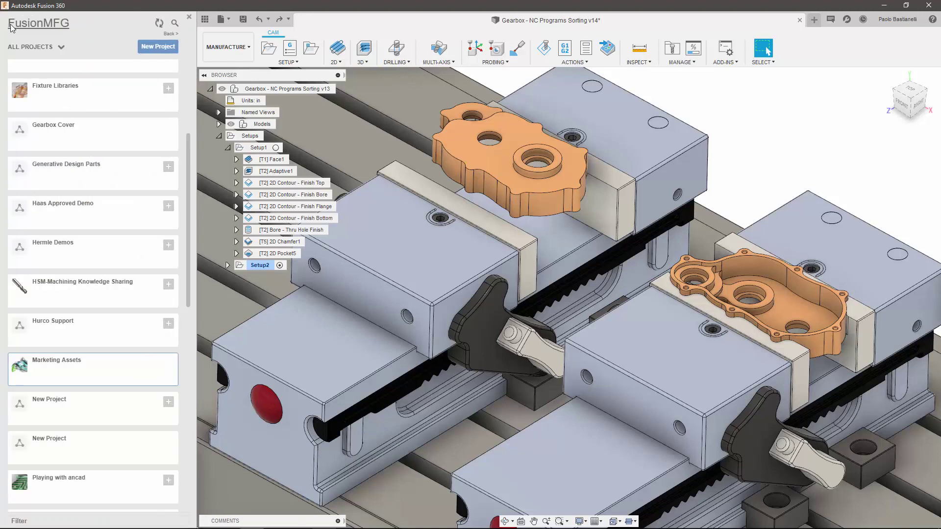
- Browse to CAM Samples > Workholding > Raptor Workholding
{"action": "left_click_drag", "start_coordinate": [188, 169], "coordinate": [184, 363]}
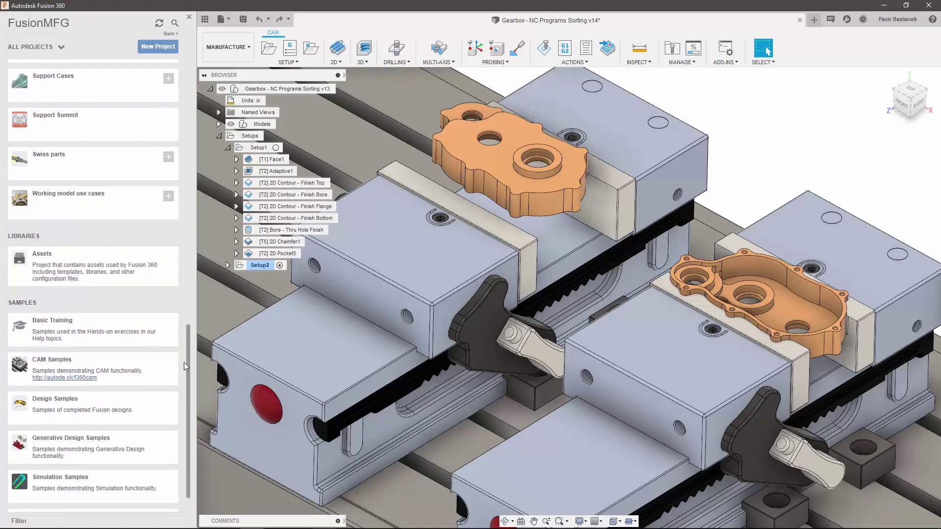
{"action": "left_click", "coordinate": [95, 363]}
{"action": "left_click", "coordinate": [89, 324]}
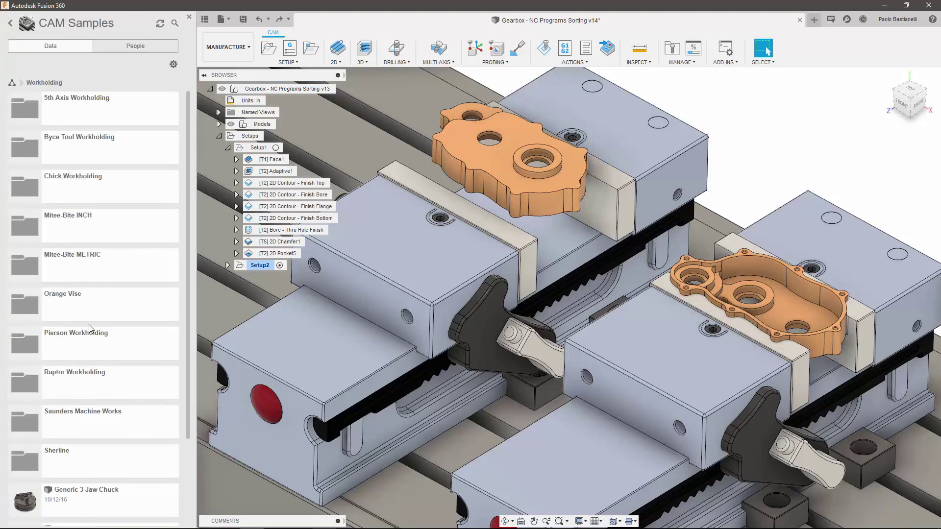
{"action": "left_click_drag", "start_coordinate": [187, 336], "coordinate": [181, 429]}
{"action": "left_click", "coordinate": [73, 278]}
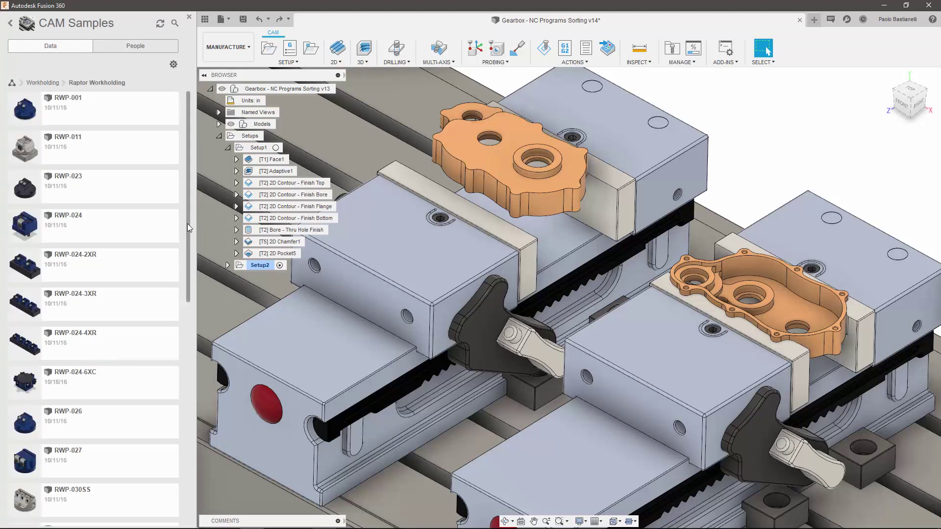
{"action": "left_click_drag", "start_coordinate": [187, 224], "coordinate": [181, 387]}
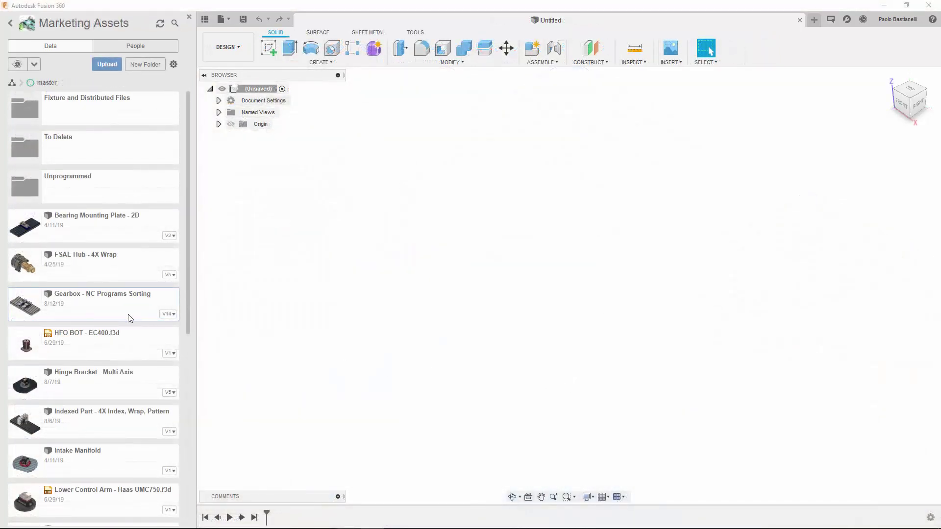
- Open Gearbox - NC Programs Sorting, review its versions and Drawings, then close the Data Panel
{"action": "double_click", "coordinate": [126, 312]}
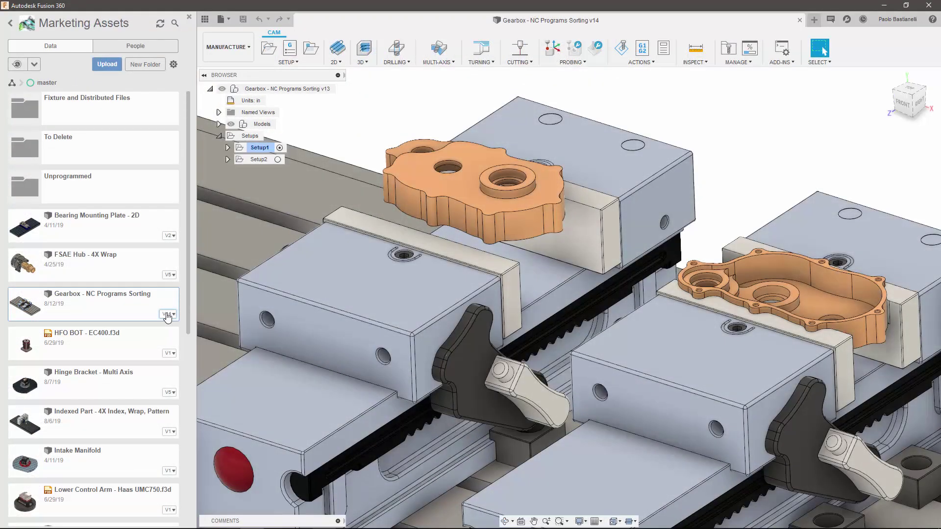
{"action": "left_click", "coordinate": [166, 314]}
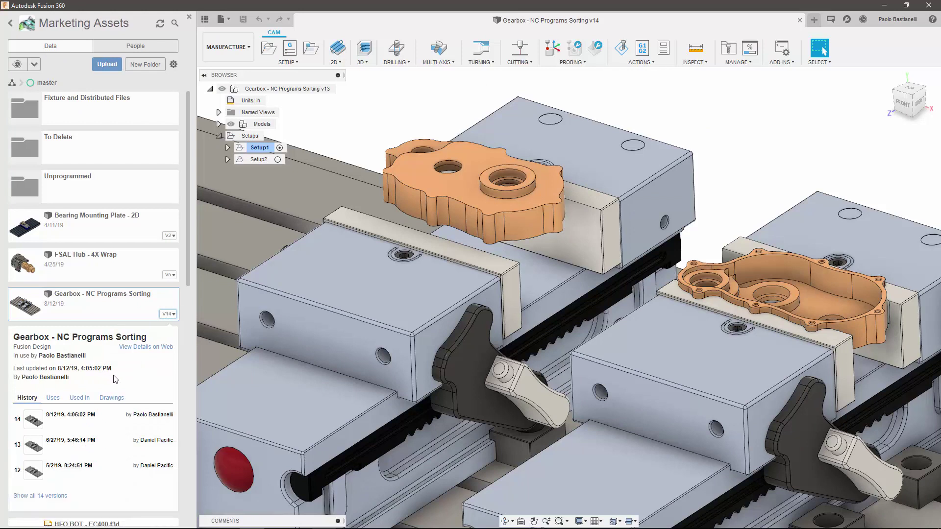
{"action": "left_click", "coordinate": [122, 401]}
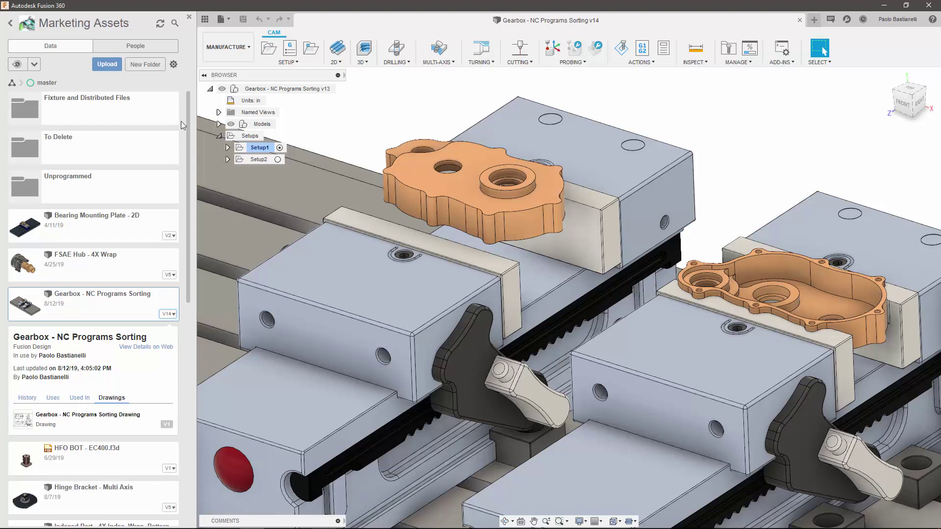
{"action": "left_click", "coordinate": [205, 19]}
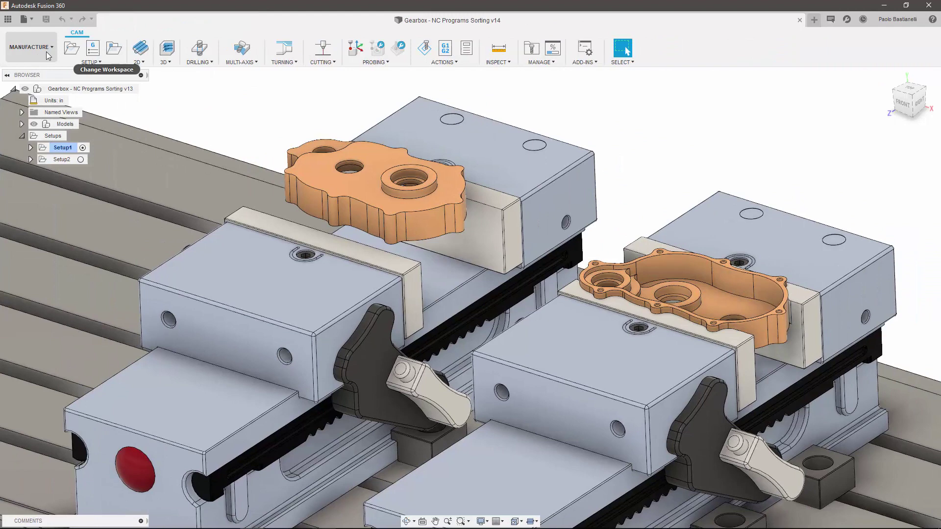
- Switch the Gearbox document from the Manufacture workspace to the Design workspace
{"action": "left_click", "coordinate": [49, 54]}
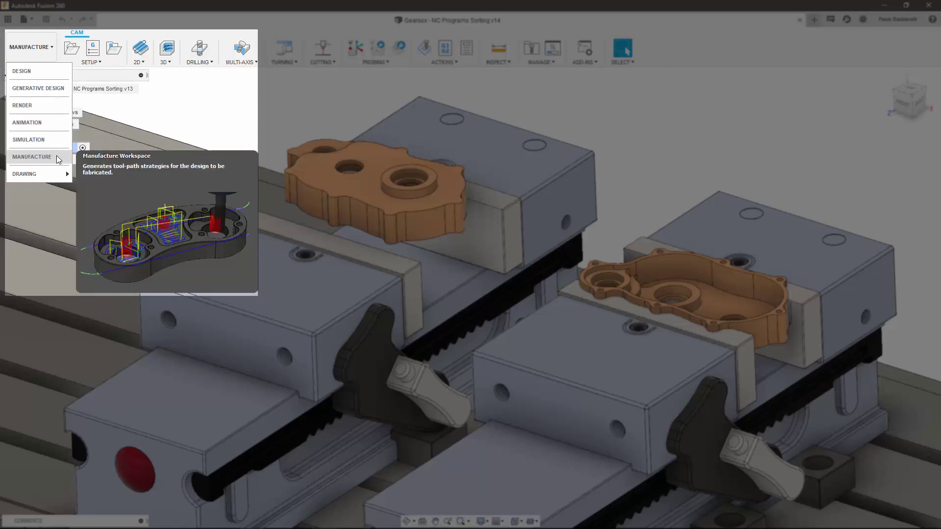
{"action": "mouse_move", "coordinate": [56, 174]}
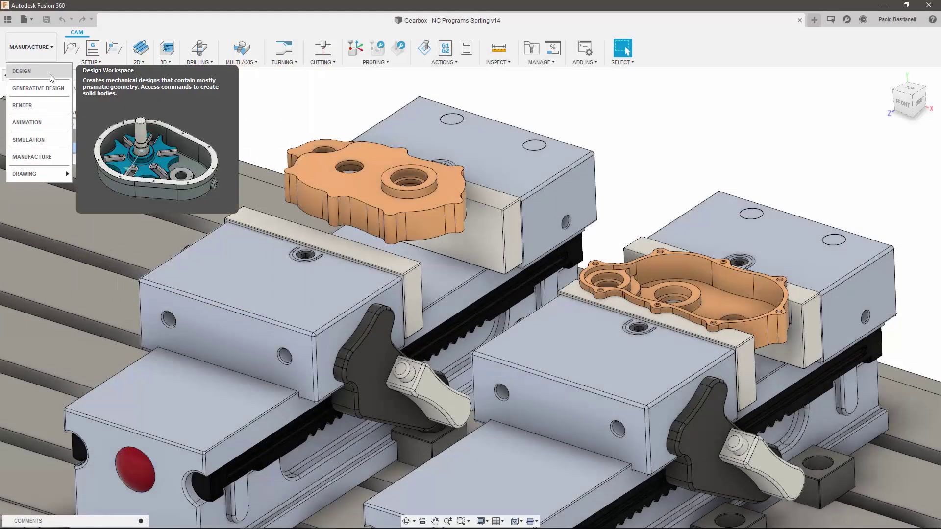
{"action": "left_click", "coordinate": [49, 75]}
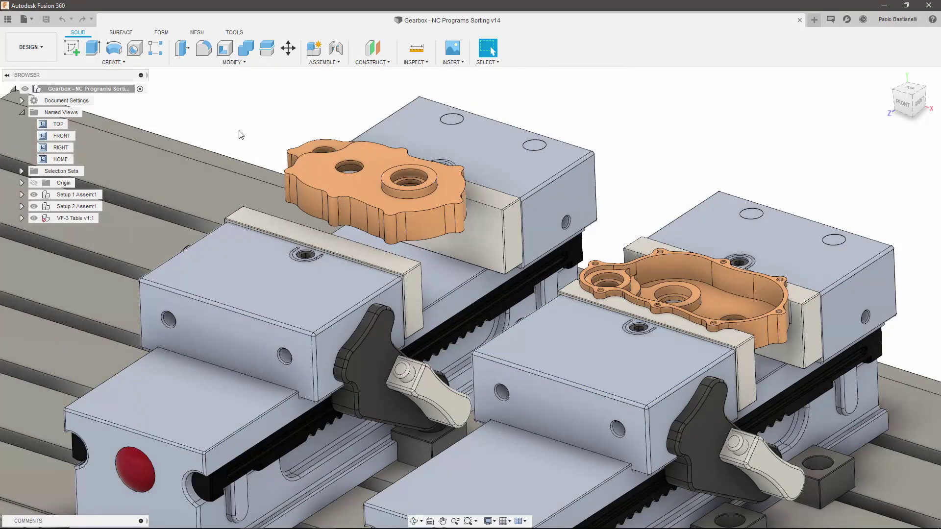
{"action": "left_click", "coordinate": [49, 52]}
{"action": "left_click", "coordinate": [28, 140]}
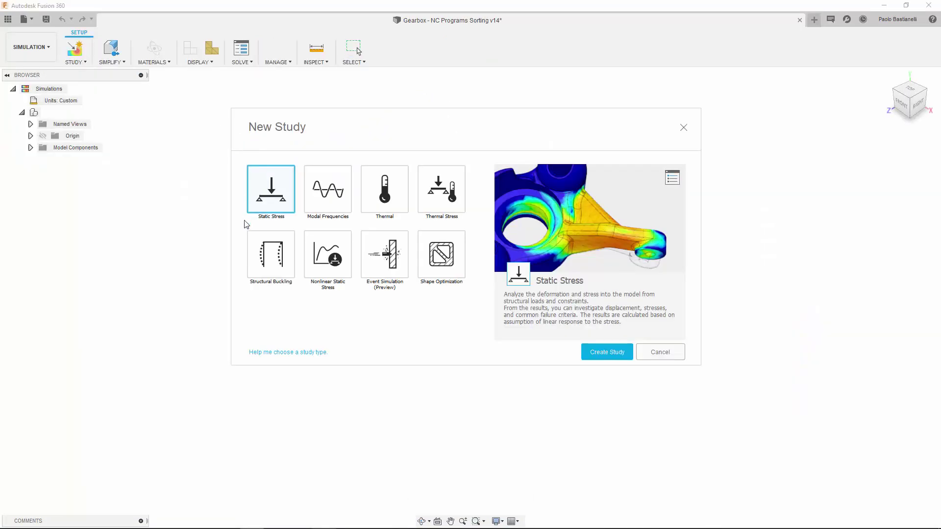
{"action": "left_click", "coordinate": [642, 349]}
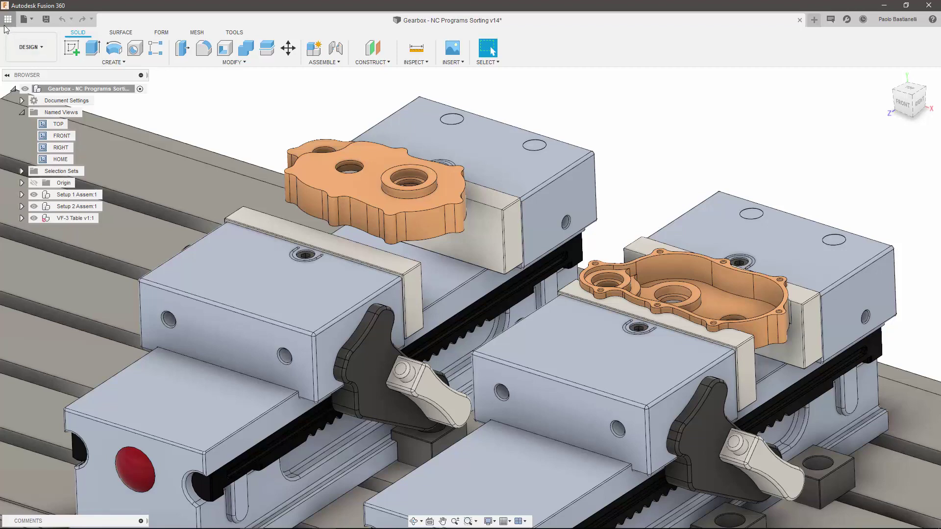
- Open Bearing Mounting Plate - 2D in a new tab, then return to the Gearbox document
{"action": "left_click", "coordinate": [8, 19]}
{"action": "double_click", "coordinate": [84, 228]}
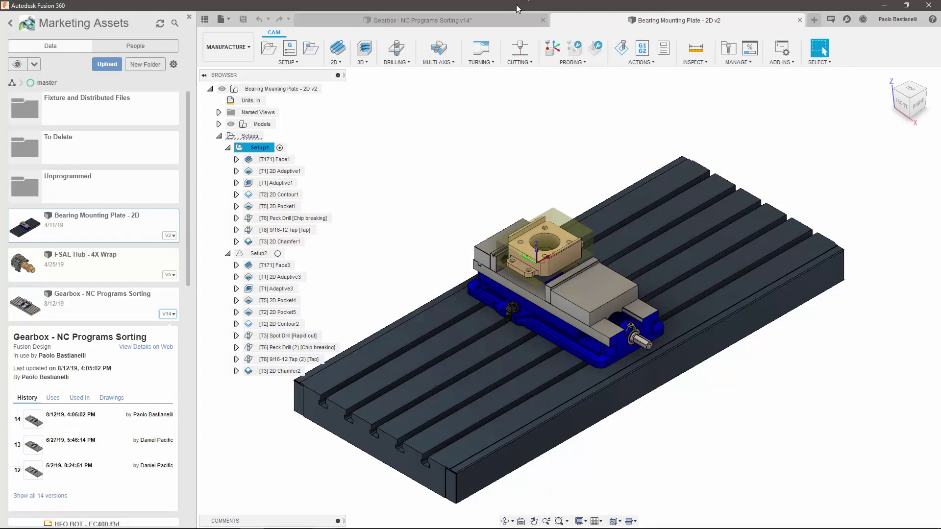
{"action": "left_click", "coordinate": [509, 19]}
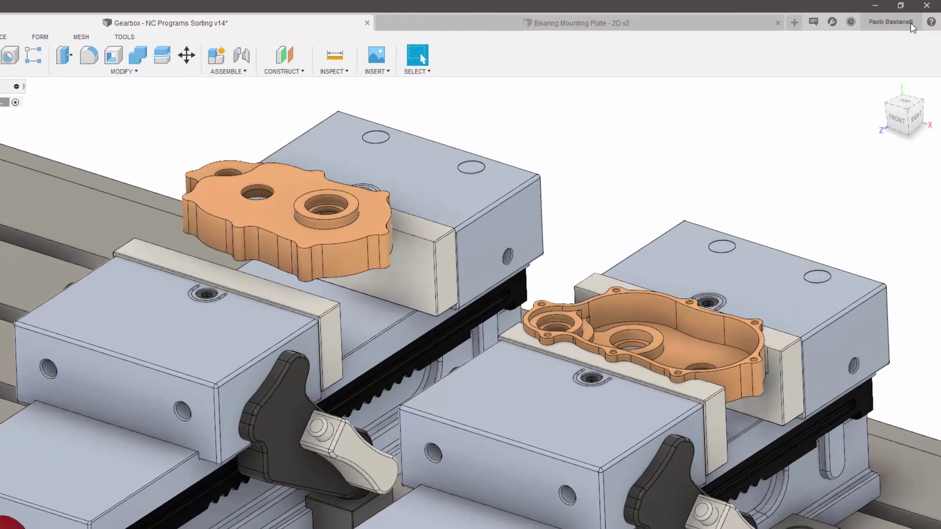
- Open and close the user account menu, then show the Fixture design's actions
{"action": "left_click", "coordinate": [898, 19]}
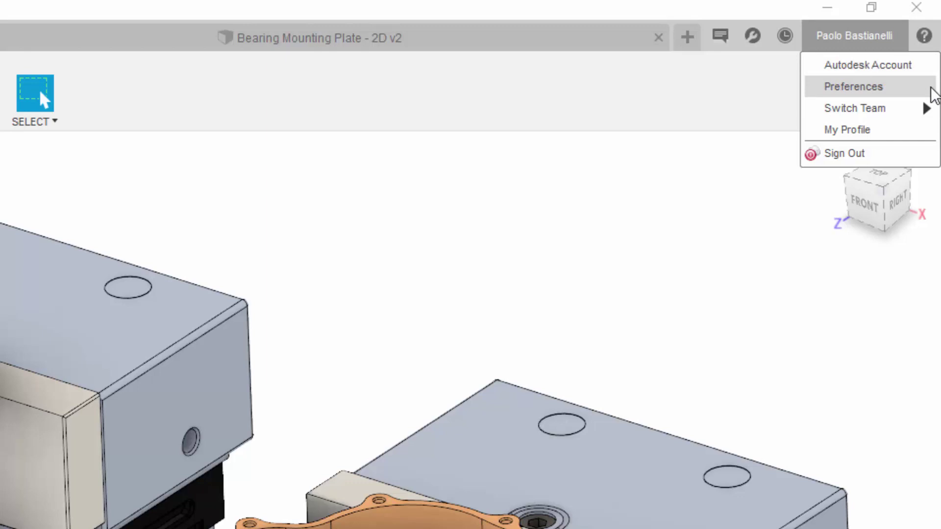
{"action": "mouse_move", "coordinate": [921, 111]}
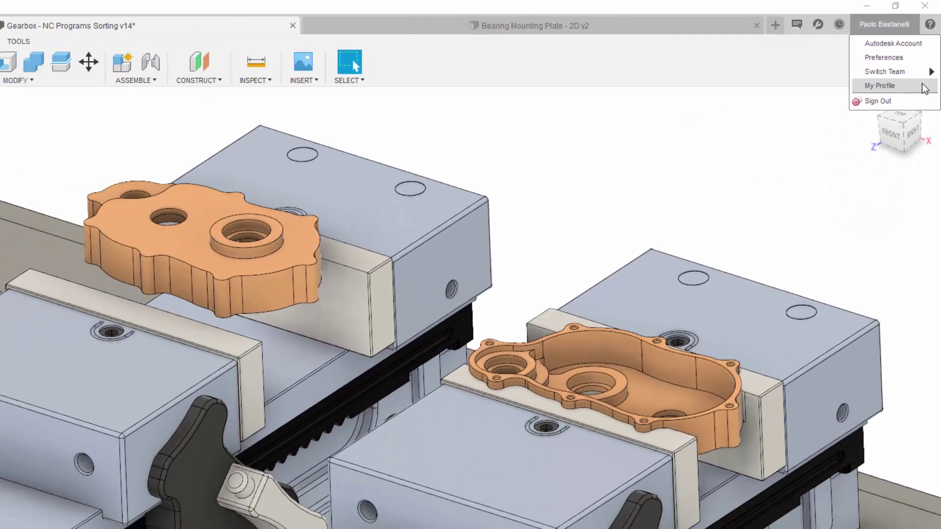
{"action": "left_click", "coordinate": [916, 130]}
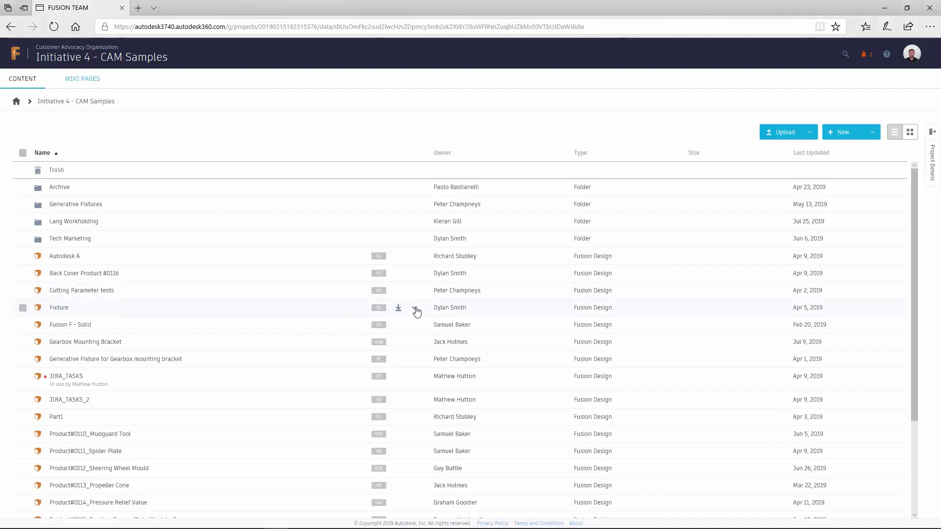
{"action": "left_click", "coordinate": [415, 310]}
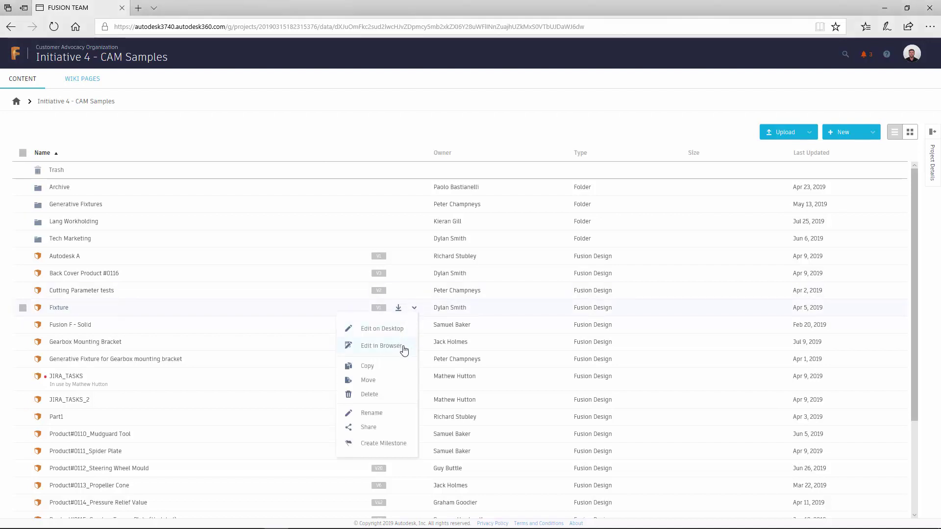
- Show the download format options for the Fixture design in Fusion Team
{"action": "left_click", "coordinate": [398, 308]}
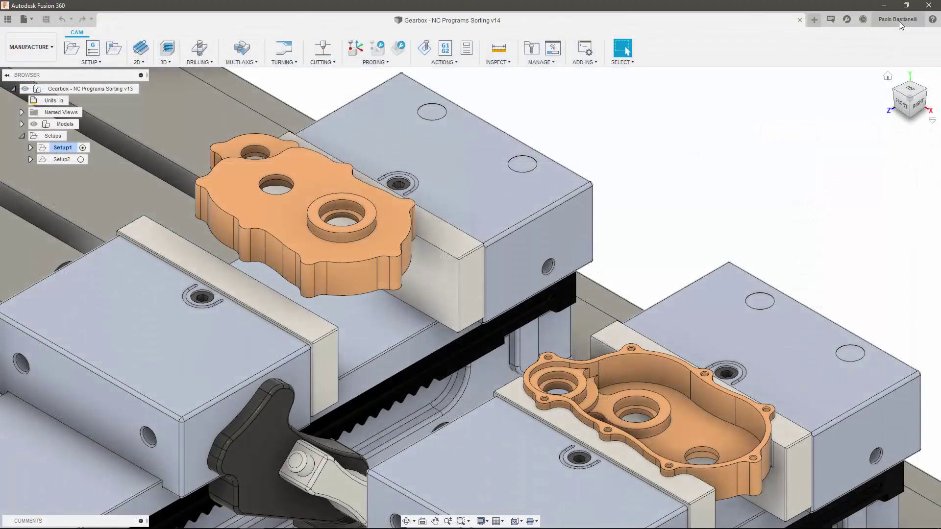
- Open Preferences, browse Default Units and Graphics, and land on the General > Manufacture page
{"action": "left_click", "coordinate": [899, 22]}
{"action": "left_click", "coordinate": [899, 45]}
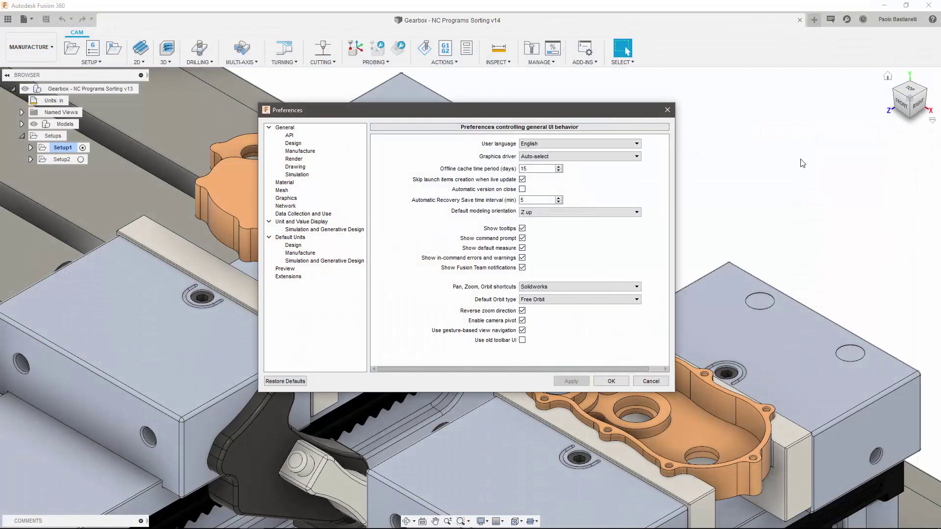
{"action": "left_click", "coordinate": [308, 246]}
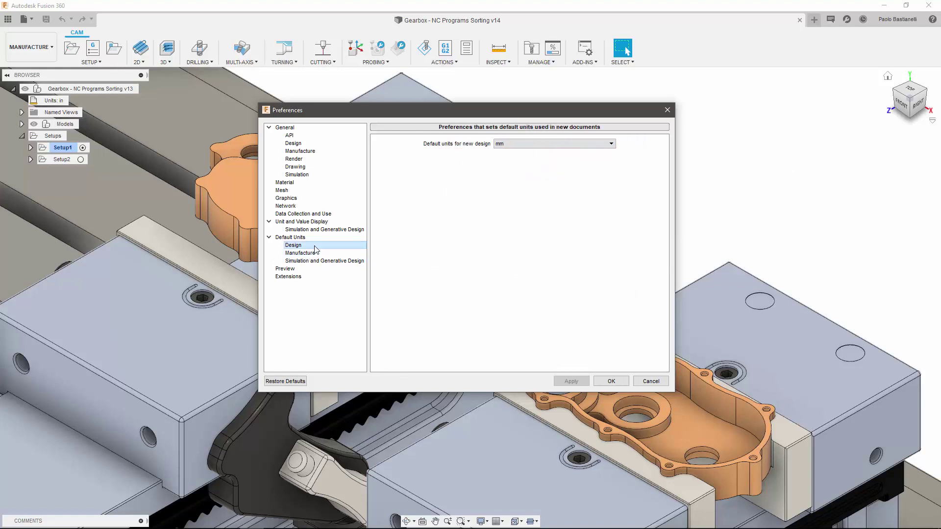
{"action": "left_click", "coordinate": [331, 263]}
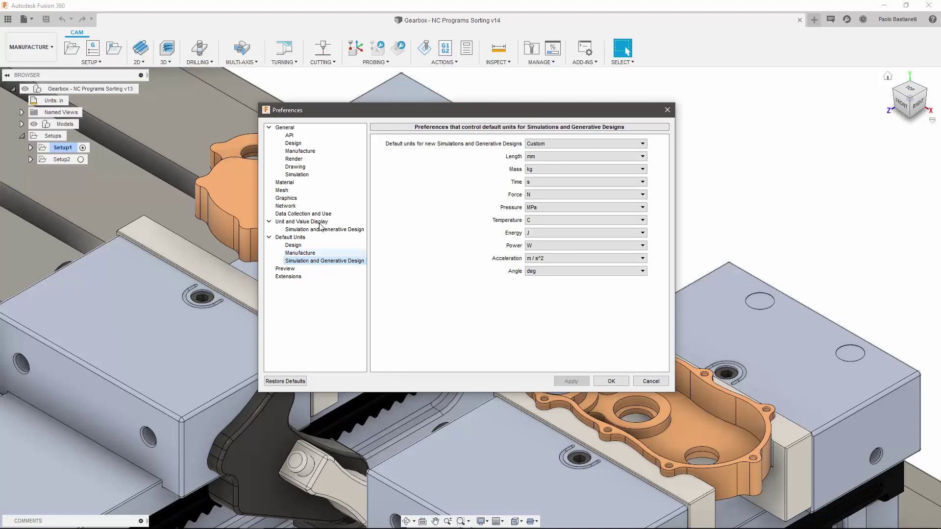
{"action": "left_click", "coordinate": [314, 199]}
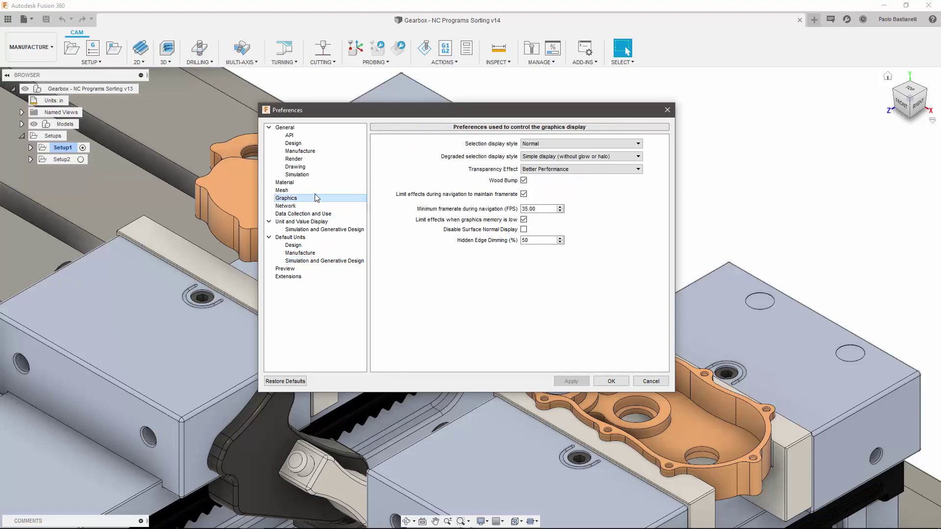
{"action": "left_click", "coordinate": [340, 151]}
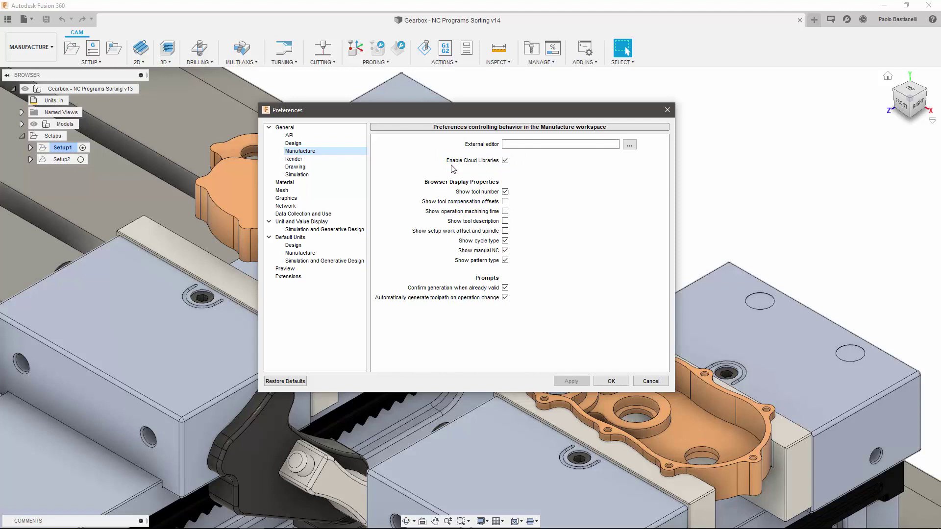
- Set the external editor to notepad++.exe in C:\Program Files (x86)\Notepad++ and save the preferences
{"action": "left_click", "coordinate": [631, 147]}
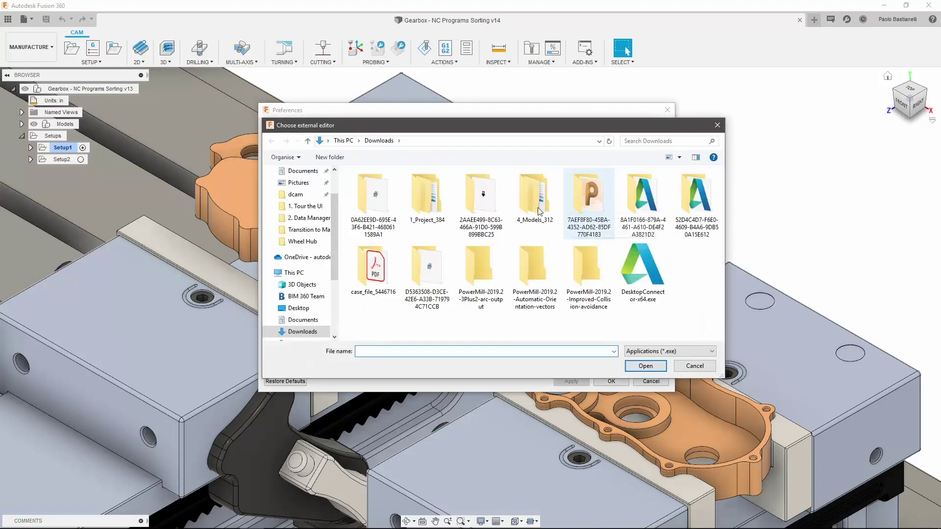
{"action": "scroll", "coordinate": [316, 263], "scroll_direction": "down", "scroll_amount": 3}
{"action": "left_click", "coordinate": [301, 304]}
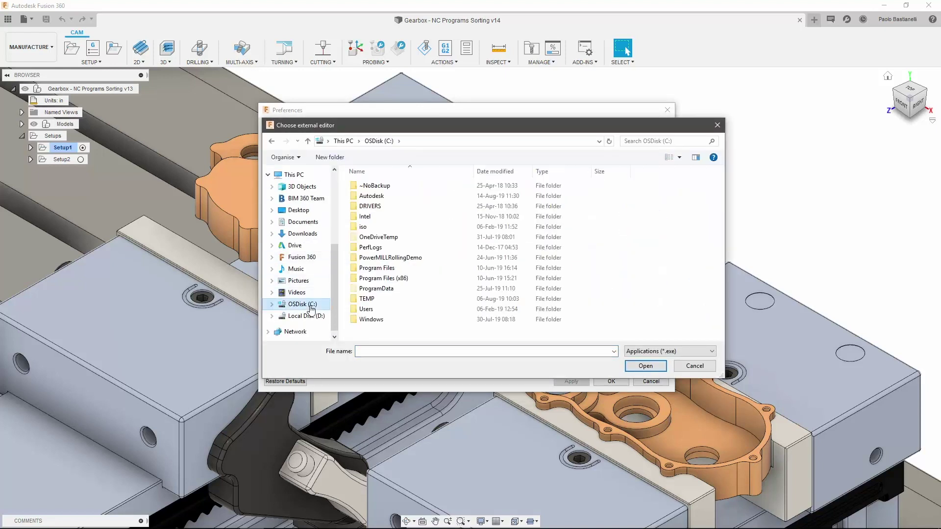
{"action": "double_click", "coordinate": [382, 279]}
{"action": "scroll", "coordinate": [395, 284], "scroll_direction": "down", "scroll_amount": 2}
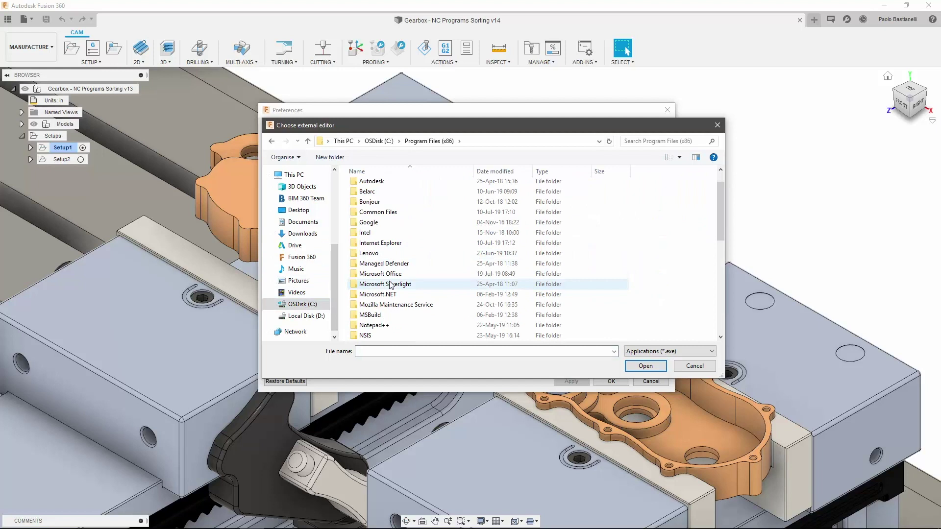
{"action": "double_click", "coordinate": [391, 295]}
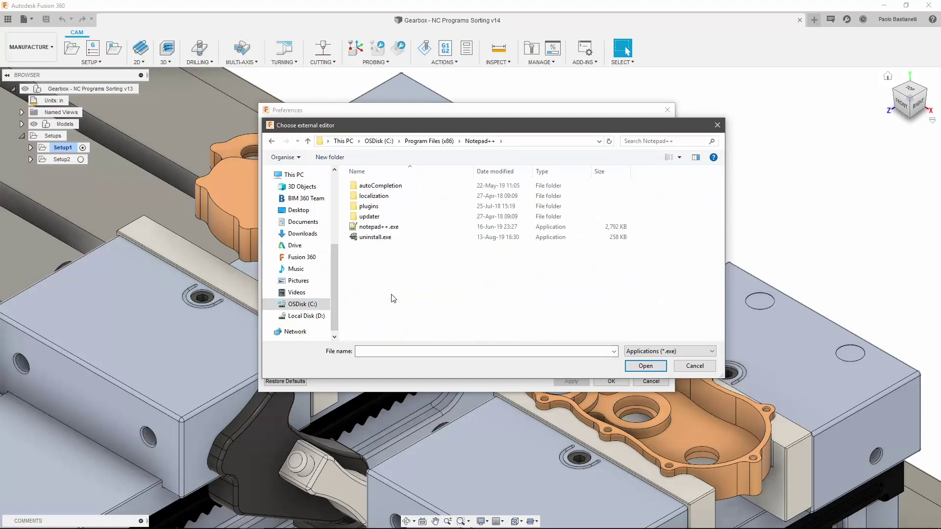
{"action": "double_click", "coordinate": [401, 228]}
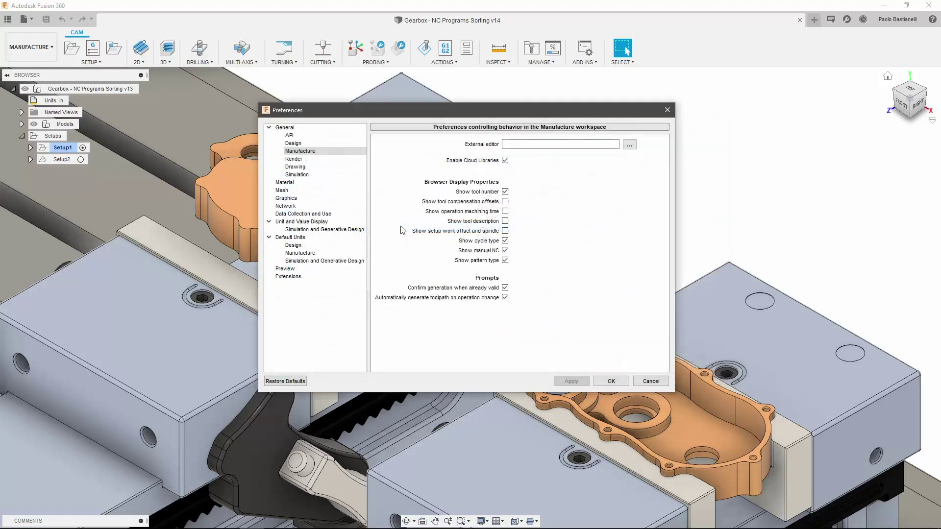
{"action": "left_click", "coordinate": [610, 382]}
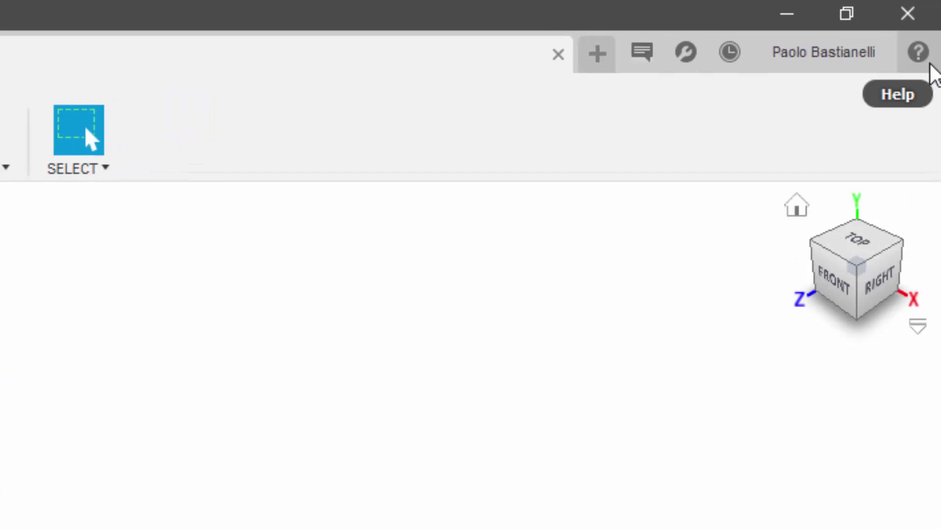
- Show the Learning Panel and create Setup3 using the upper orange part as its model
{"action": "left_click", "coordinate": [916, 55]}
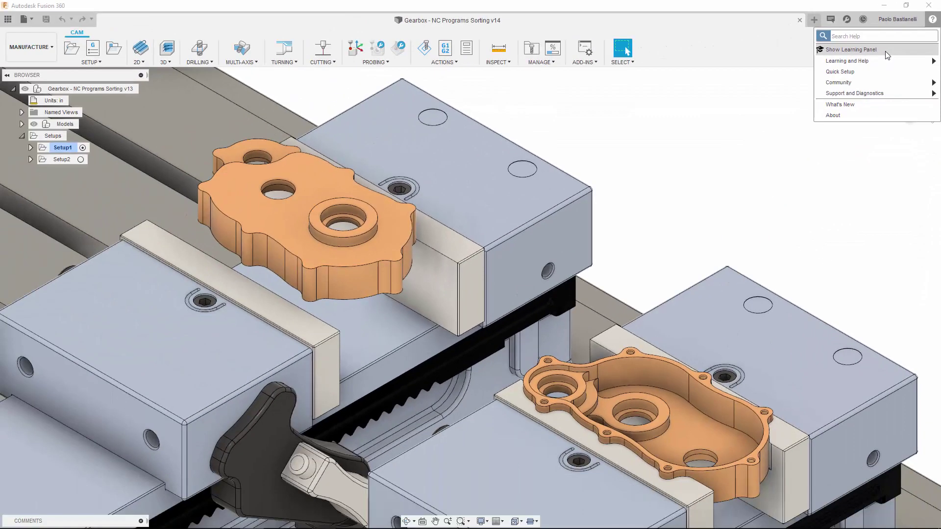
{"action": "left_click", "coordinate": [811, 131]}
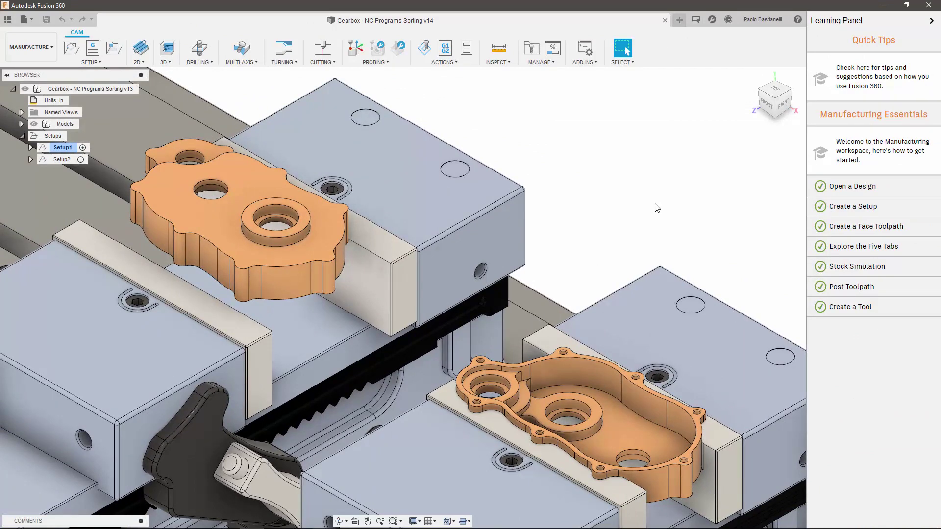
{"action": "left_click", "coordinate": [72, 48]}
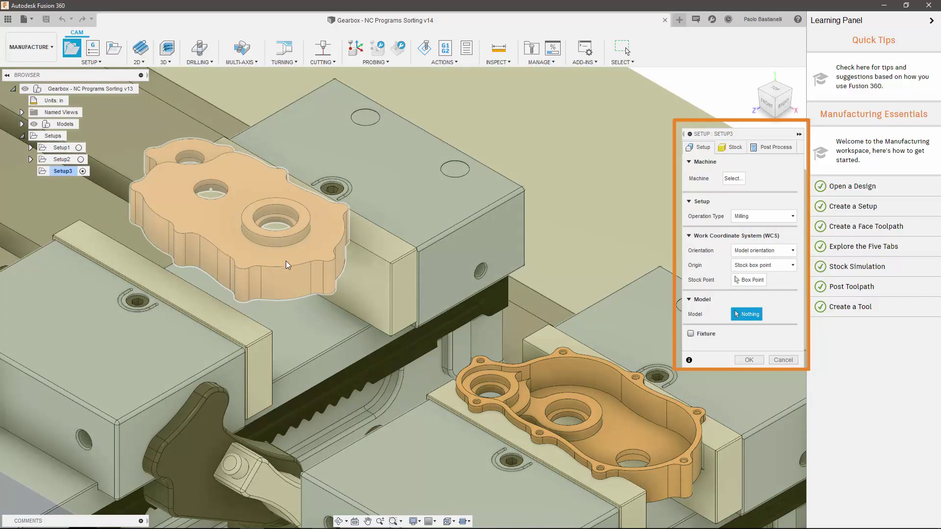
{"action": "left_click", "coordinate": [288, 265]}
{"action": "left_click", "coordinate": [749, 360]}
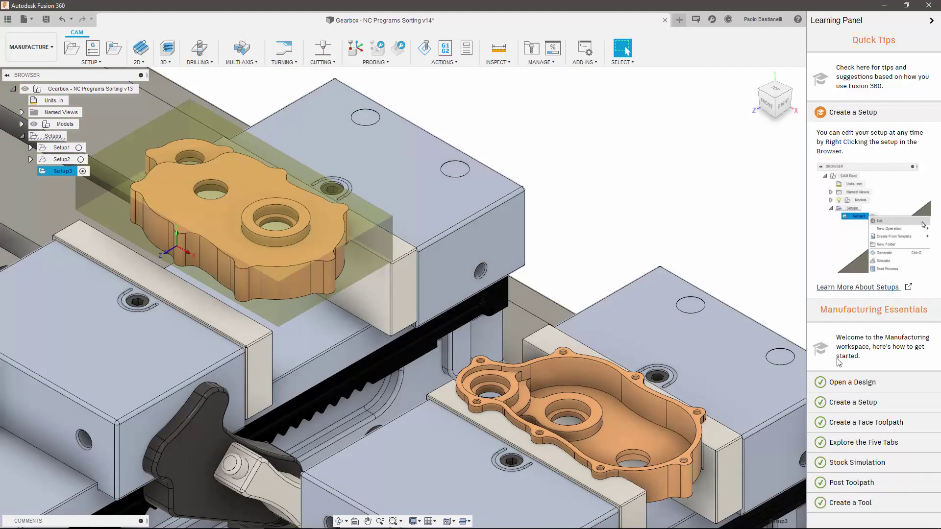
- Expand the Open a Design, Create a Setup, Face Toolpath and Five Tabs tips, then collapse the panel
{"action": "left_click", "coordinate": [849, 388]}
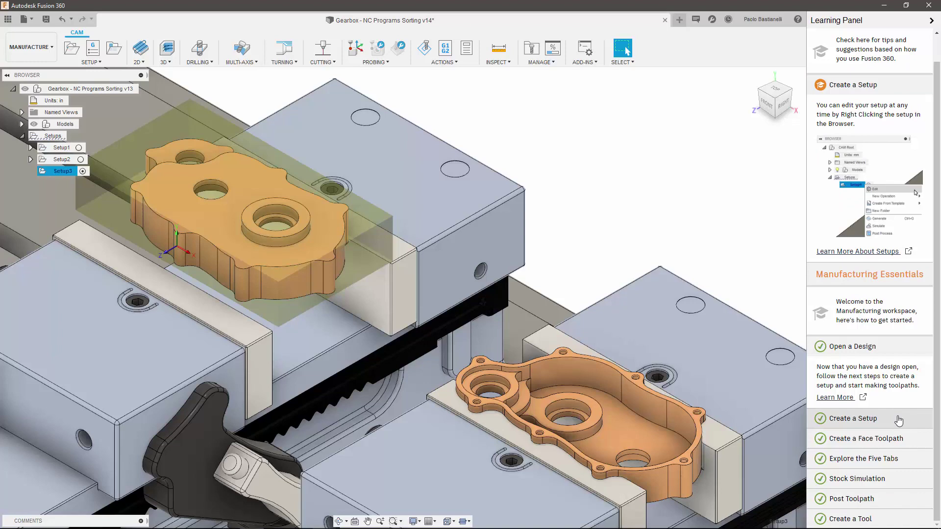
{"action": "left_click", "coordinate": [899, 419]}
{"action": "left_click", "coordinate": [902, 492]}
{"action": "left_click", "coordinate": [904, 459]}
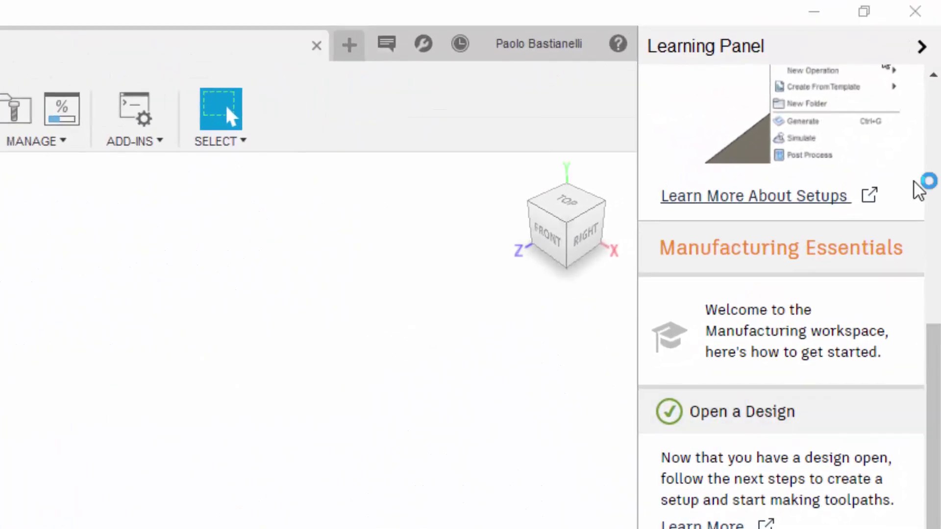
{"action": "left_click", "coordinate": [922, 46]}
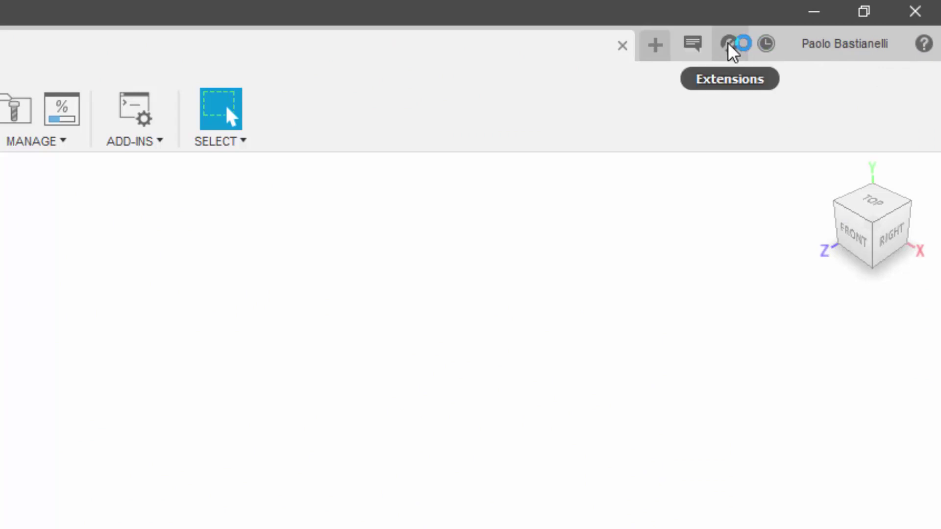
- Add one month of Manufacturing Extensions to the cart and buy the 125-credit pack
{"action": "left_click", "coordinate": [729, 44]}
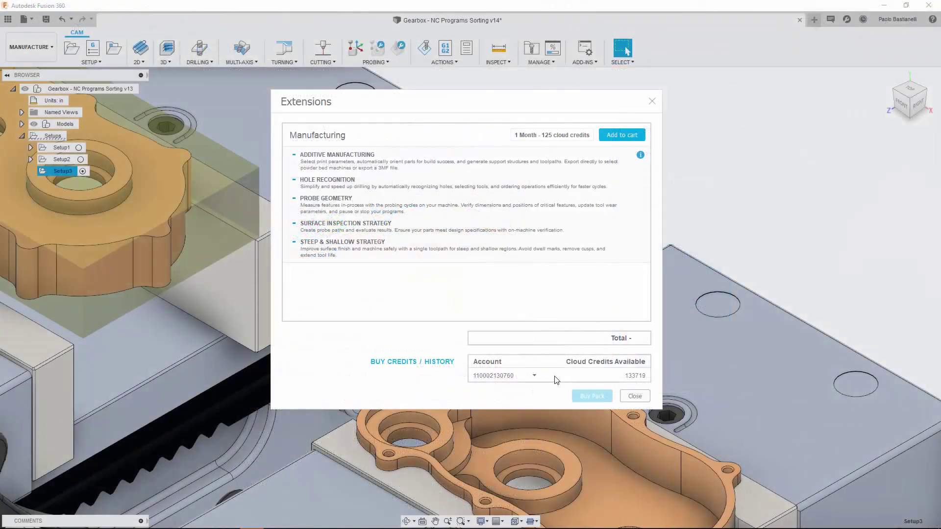
{"action": "left_click", "coordinate": [616, 139]}
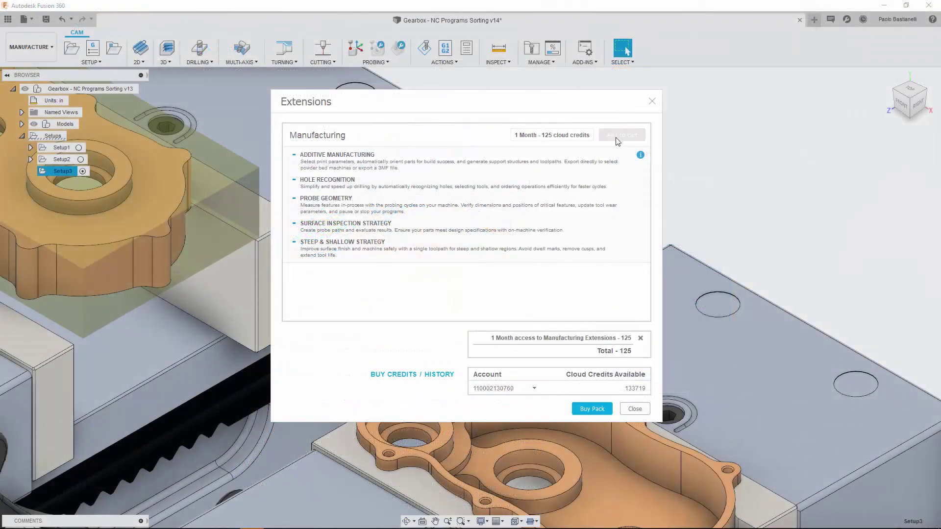
{"action": "left_click", "coordinate": [603, 409]}
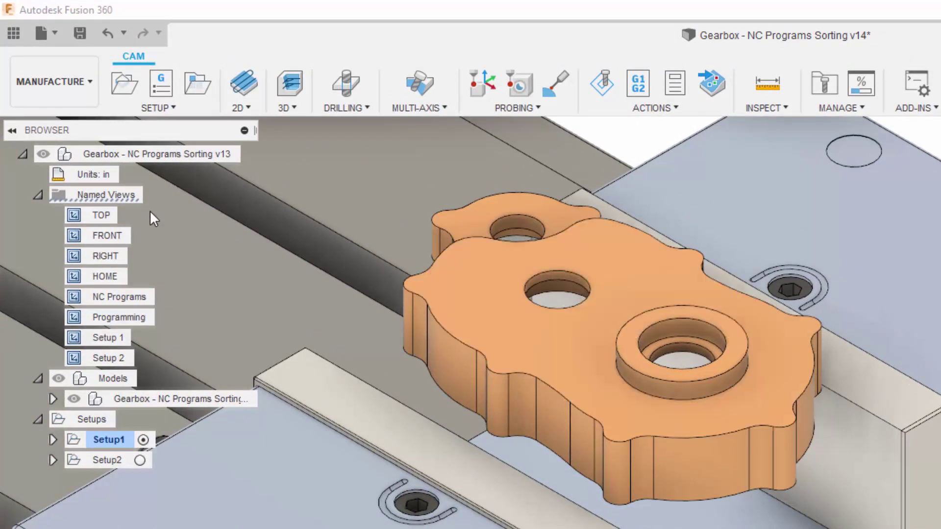
- Create a named view called Custom, then expand Setup1 to show its machining operations
{"action": "right_click", "coordinate": [115, 194]}
{"action": "left_click", "coordinate": [167, 206]}
{"action": "type", "text": "Custom"}
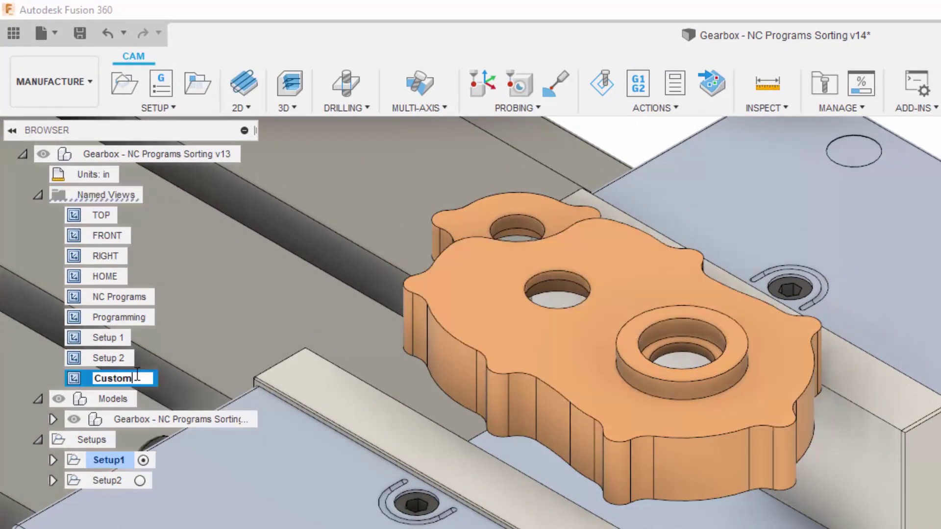
{"action": "key", "text": "Return"}
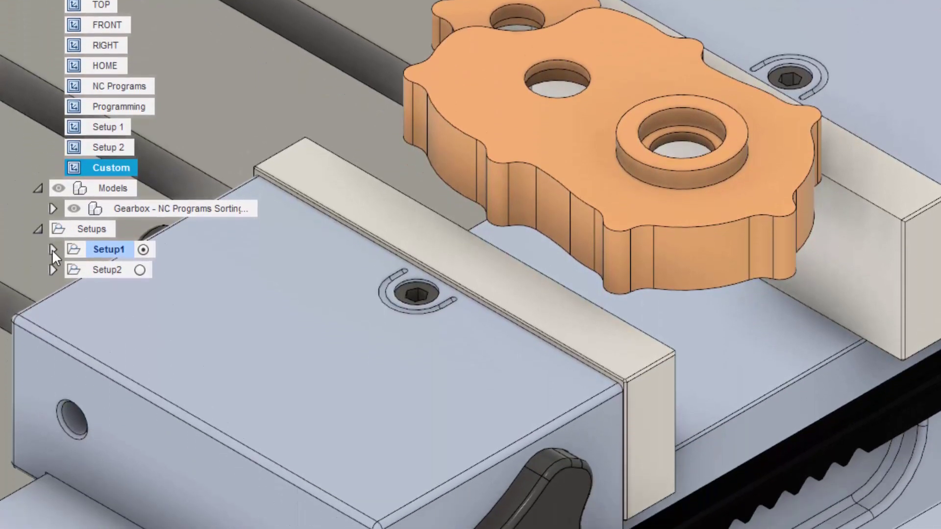
{"action": "left_click", "coordinate": [53, 460]}
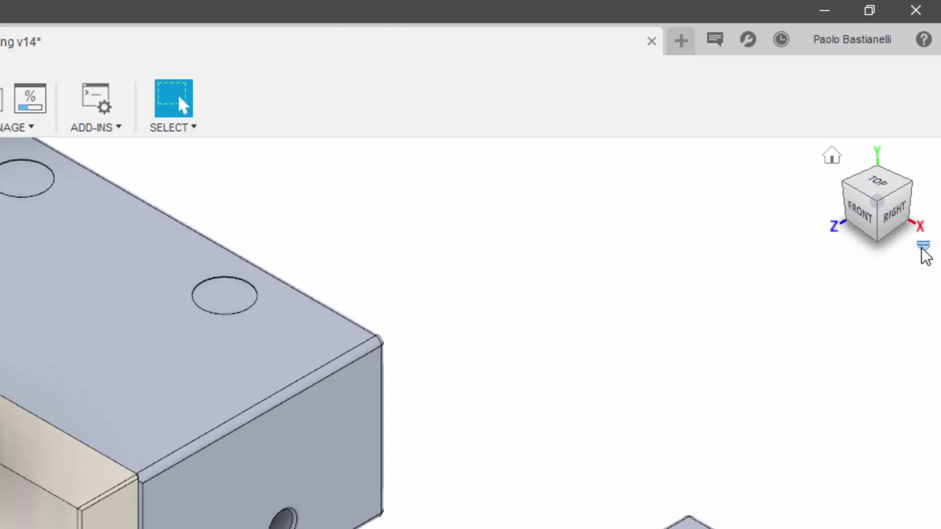
{"action": "left_click", "coordinate": [922, 246]}
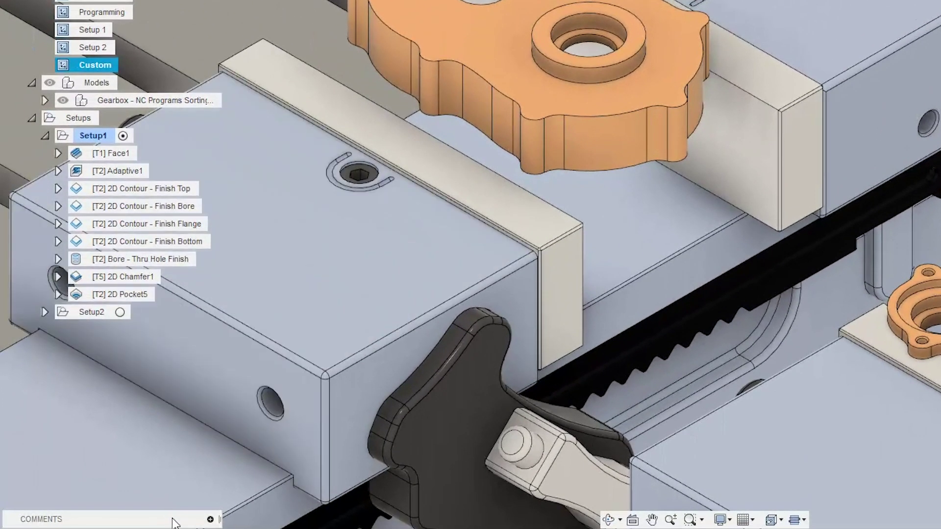
- Post a comment on the design asking a colleague to take a look at Setup2
{"action": "left_click", "coordinate": [176, 520]}
{"action": "left_click", "coordinate": [123, 381]}
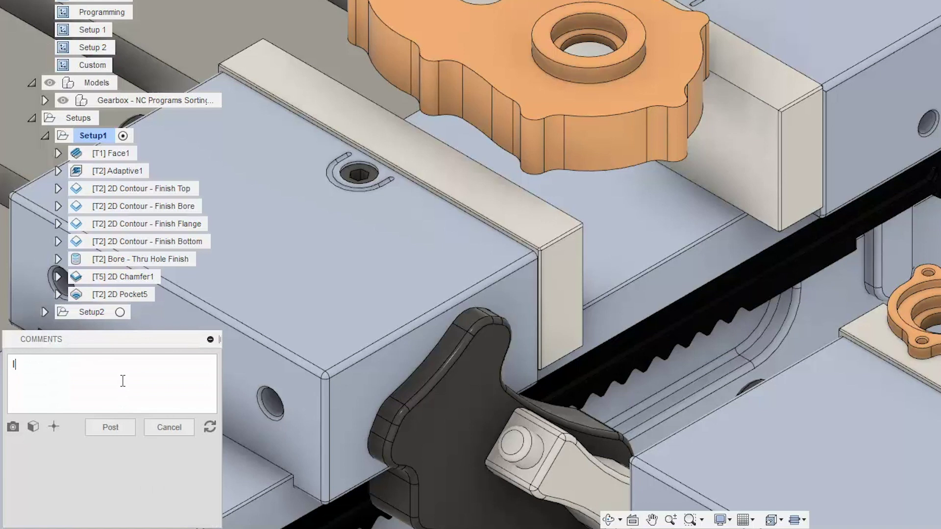
{"action": "type", "text": "Ian, can you please take a look at Set"}
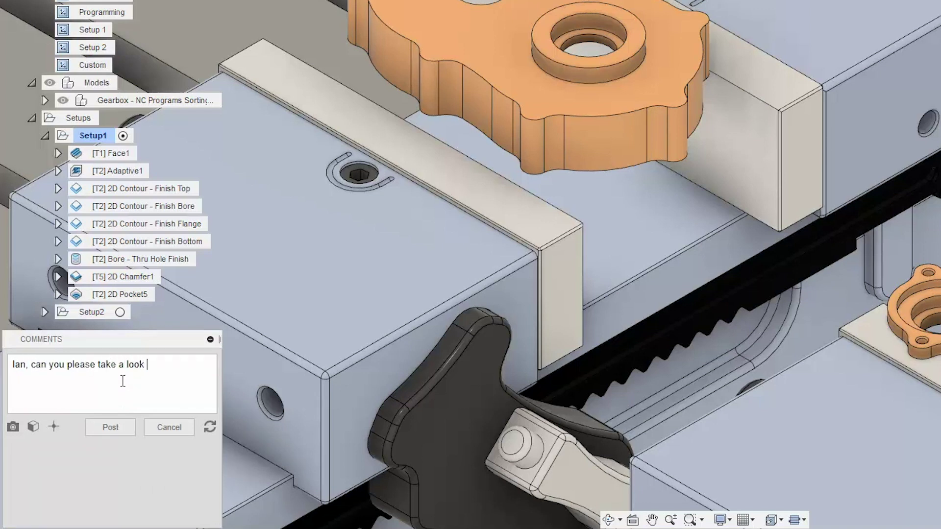
{"action": "type", "text": "up2?"}
{"action": "left_click", "coordinate": [119, 427]}
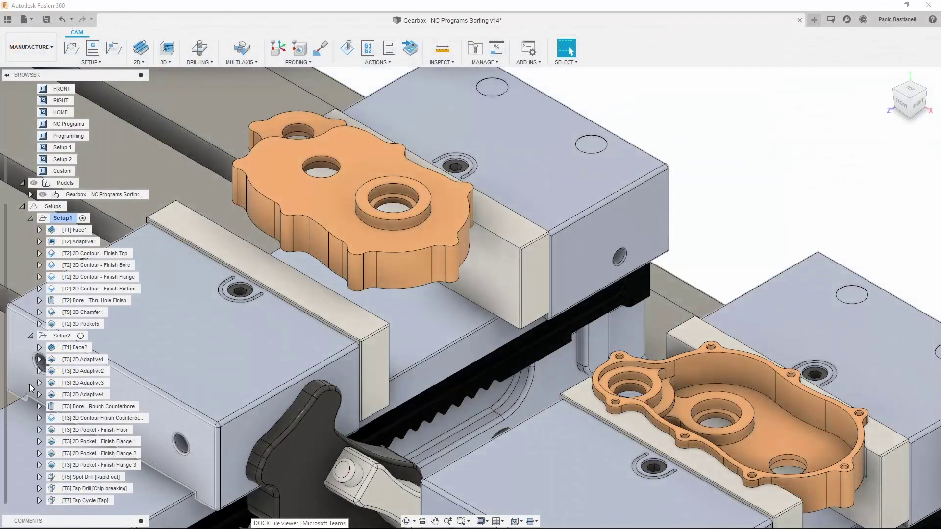
- Activate Setup2 and start a new 2D Pocket toolpath
{"action": "left_click", "coordinate": [63, 335]}
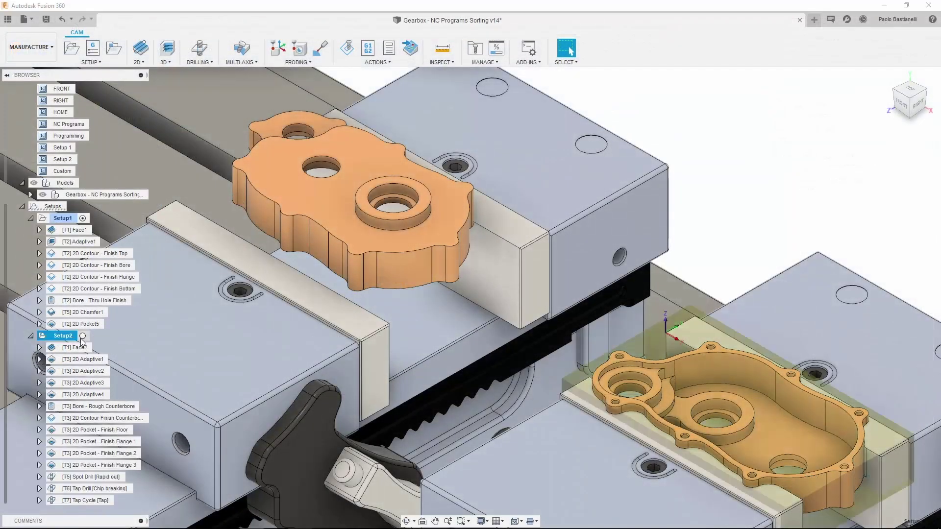
{"action": "left_click", "coordinate": [82, 336]}
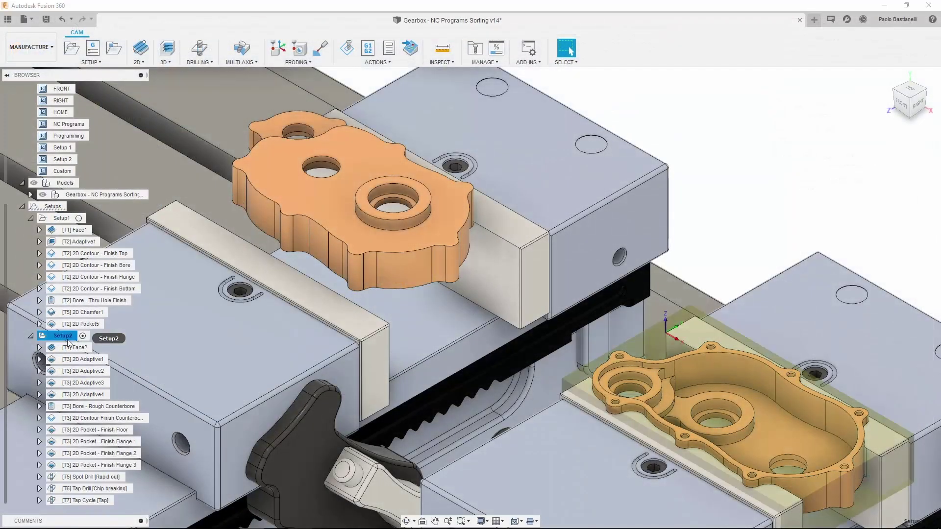
{"action": "left_click", "coordinate": [149, 62]}
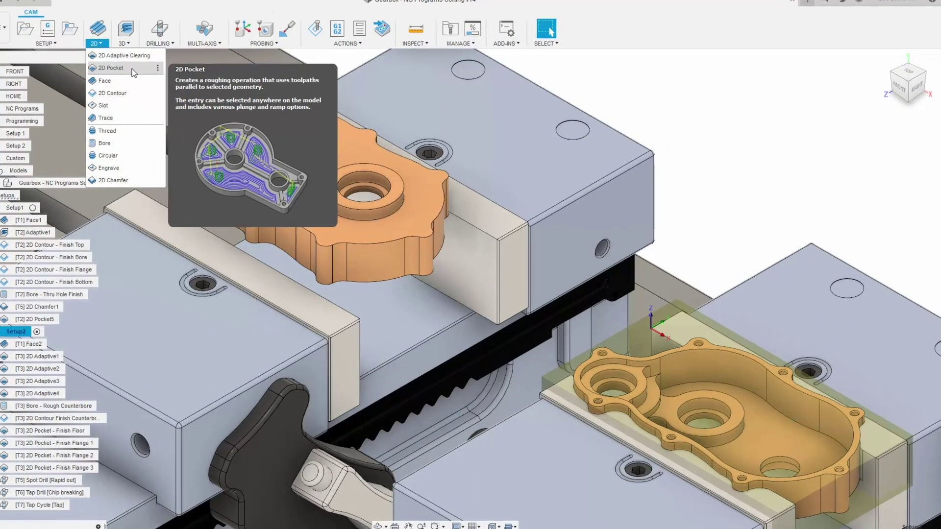
{"action": "left_click", "coordinate": [172, 97]}
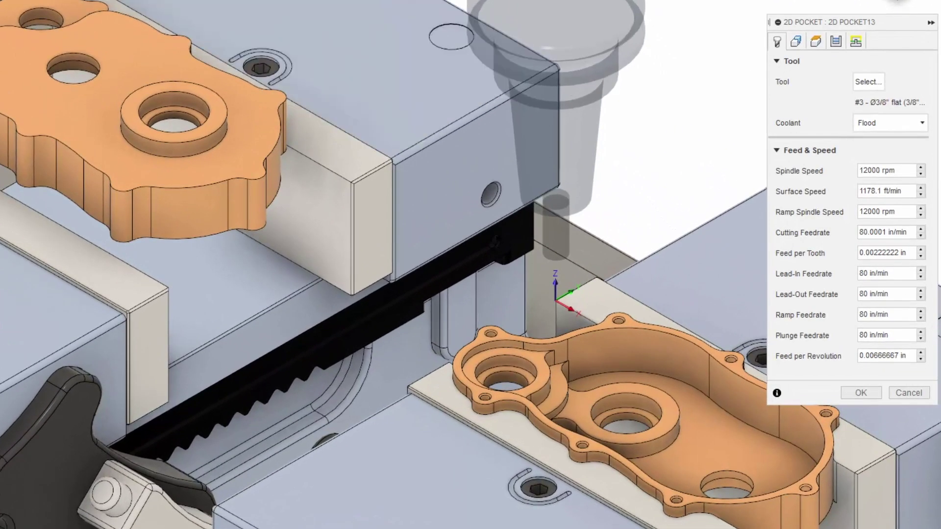
- Review the pocket's Geometry, Heights, Passes and Linking settings, then return to the Tool tab
{"action": "left_click", "coordinate": [795, 42]}
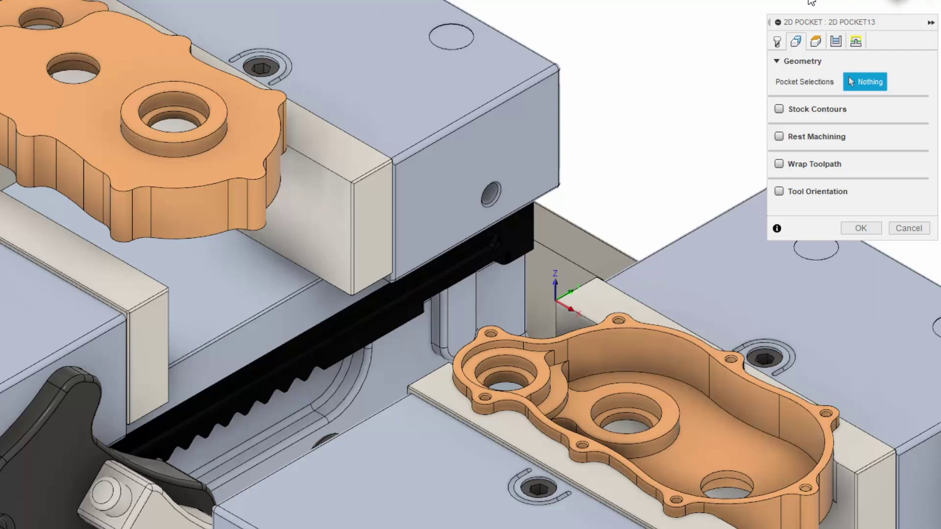
{"action": "left_click", "coordinate": [816, 41]}
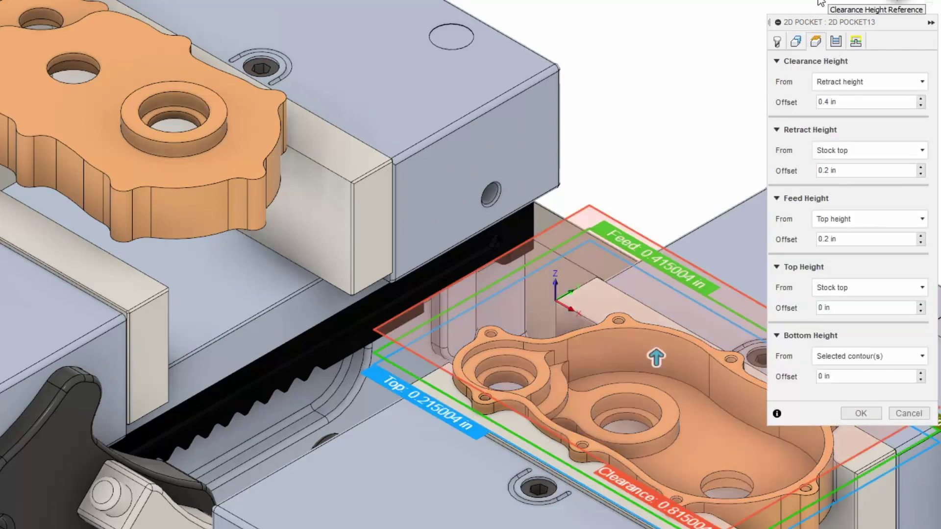
{"action": "left_click", "coordinate": [835, 41]}
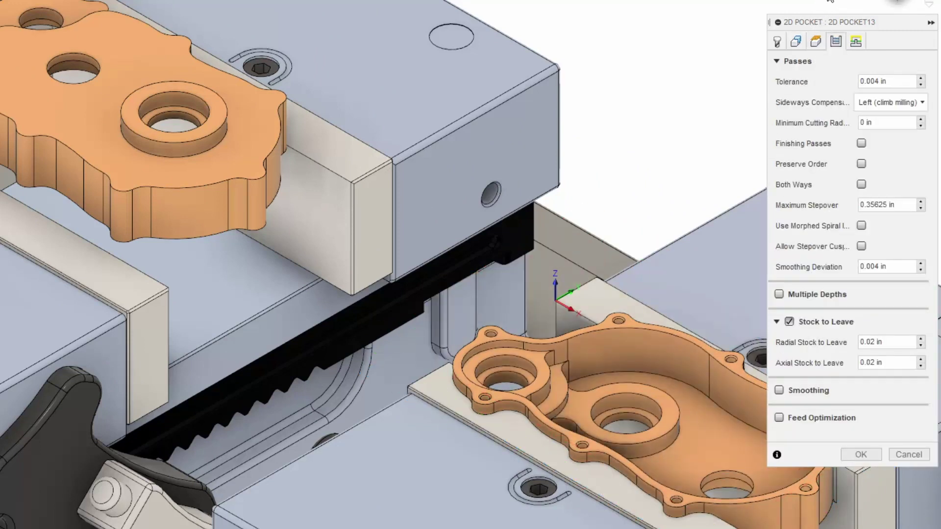
{"action": "left_click", "coordinate": [855, 41]}
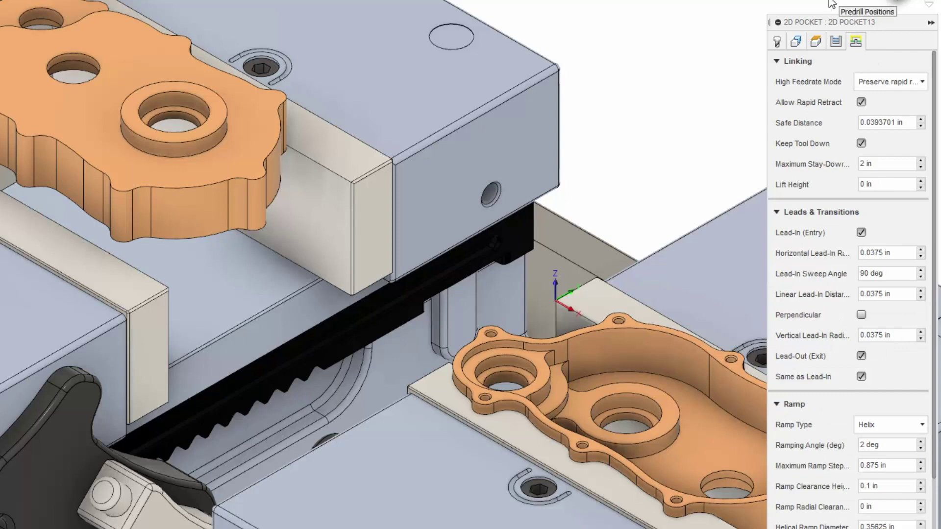
{"action": "left_click", "coordinate": [777, 41]}
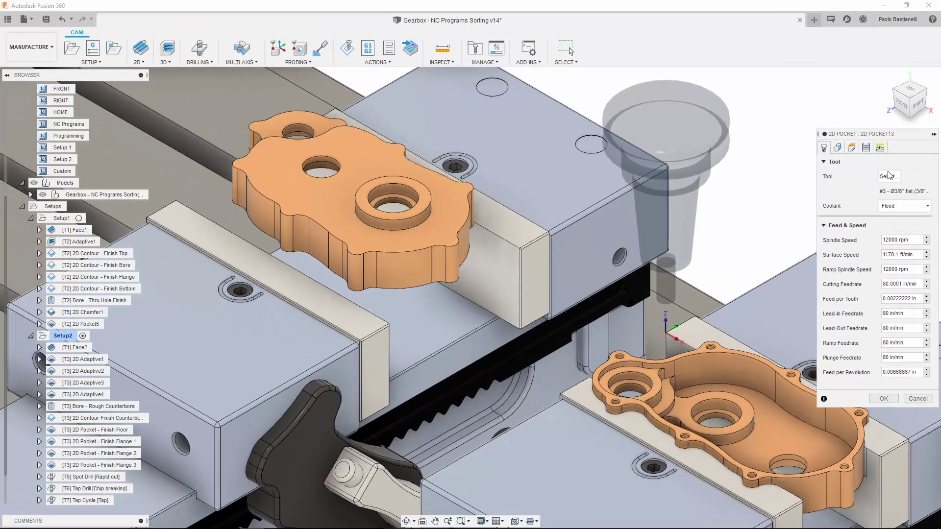
- Keep the Ø3/8" flat endmill, select the pocket floor, and generate 2D Pocket13
{"action": "left_click", "coordinate": [890, 177]}
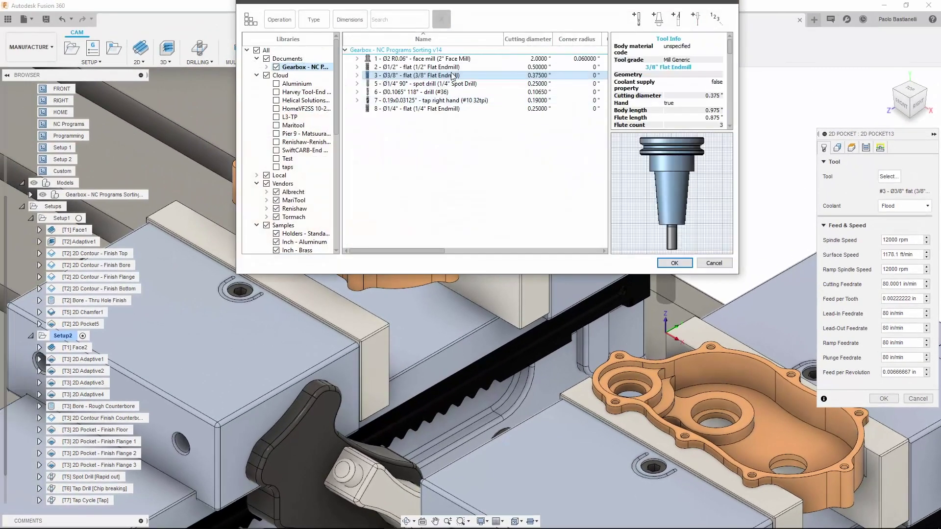
{"action": "double_click", "coordinate": [452, 72]}
{"action": "left_click", "coordinate": [837, 147]}
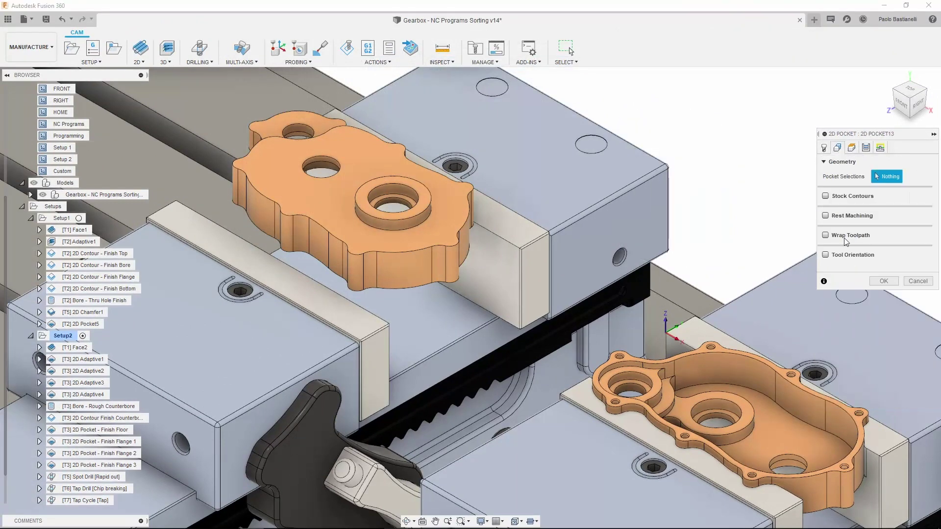
{"action": "left_click", "coordinate": [793, 420]}
{"action": "left_click", "coordinate": [884, 280]}
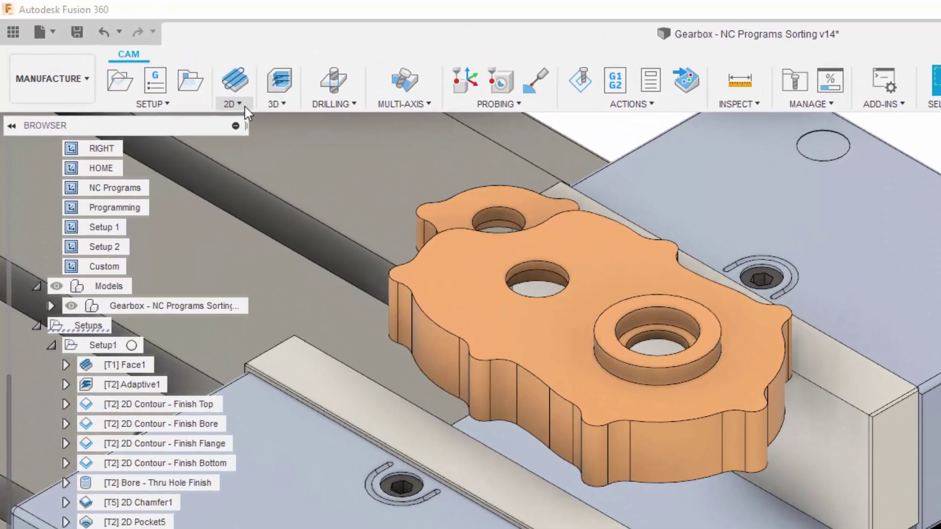
- Pin Engrave to the toolbar and bring up the manufacture shortcuts box with S
{"action": "left_click", "coordinate": [239, 104]}
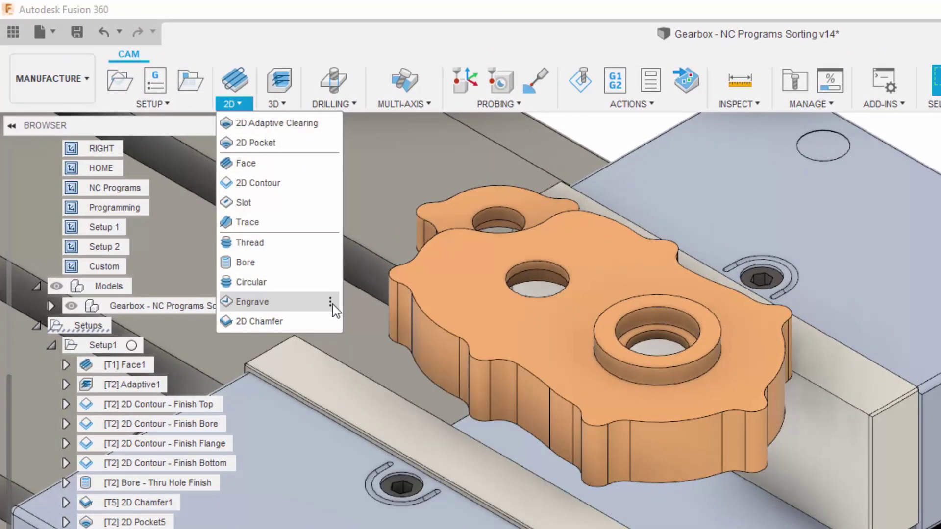
{"action": "mouse_move", "coordinate": [332, 308]}
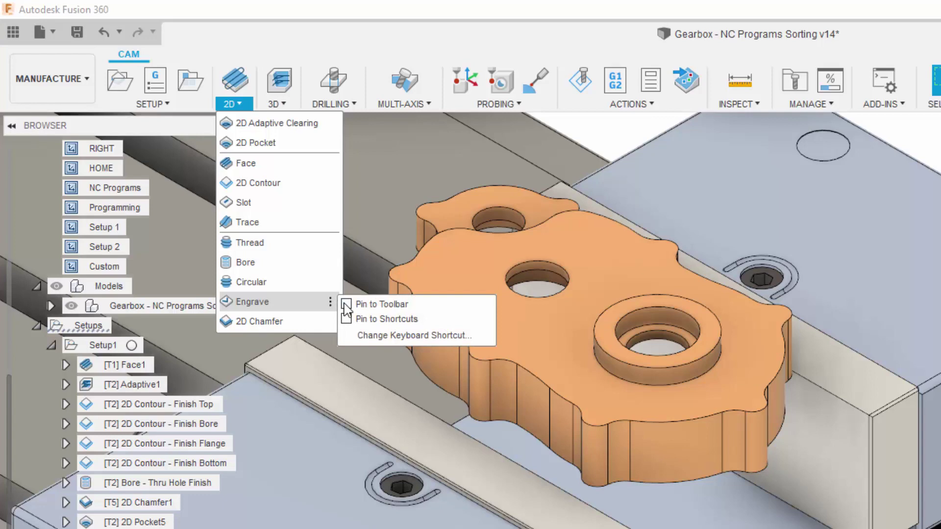
{"action": "left_click", "coordinate": [345, 305]}
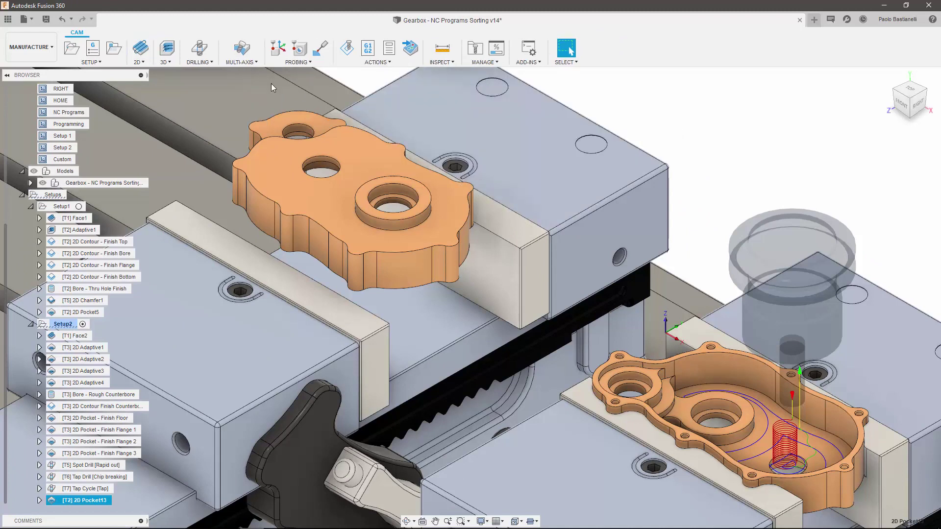
{"action": "key", "text": "s"}
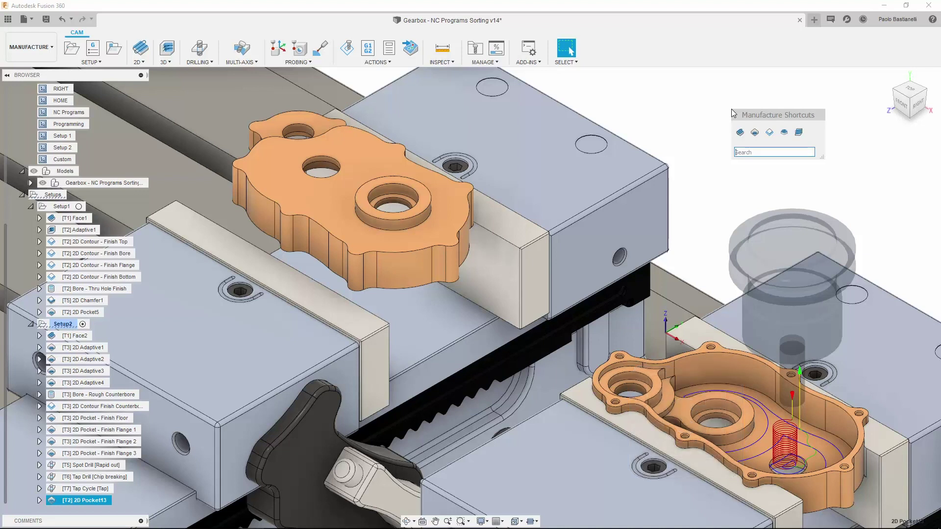
- Pin Engrave to the manufacture shortcuts and check it appears in the shortcuts box
{"action": "left_click", "coordinate": [718, 114]}
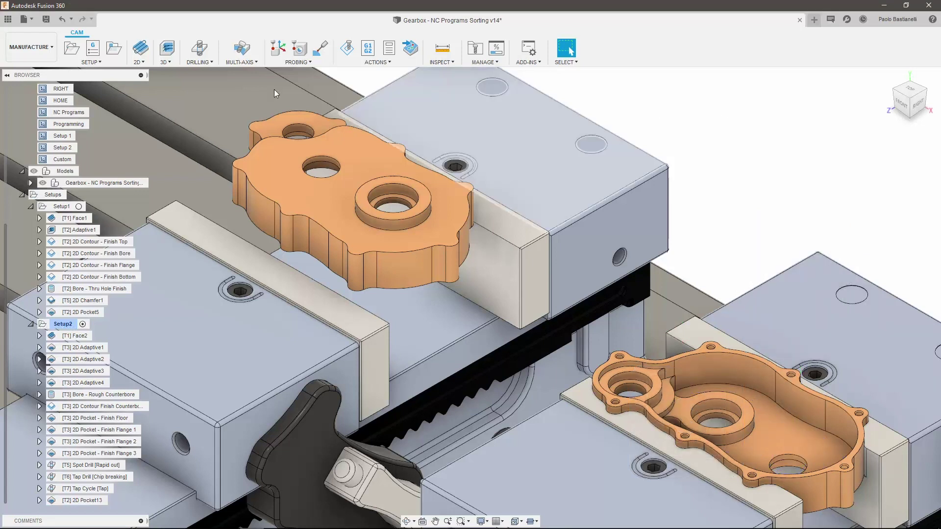
{"action": "left_click", "coordinate": [138, 62]}
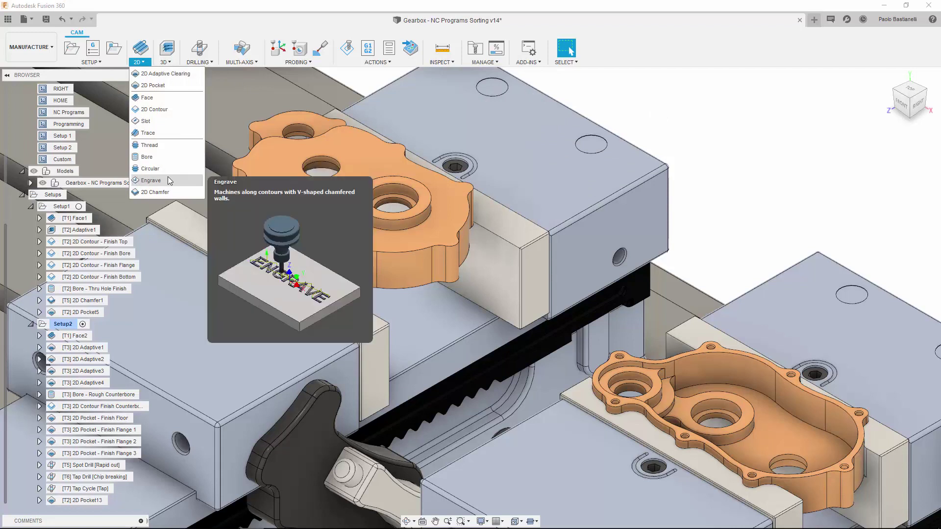
{"action": "left_click", "coordinate": [198, 181]}
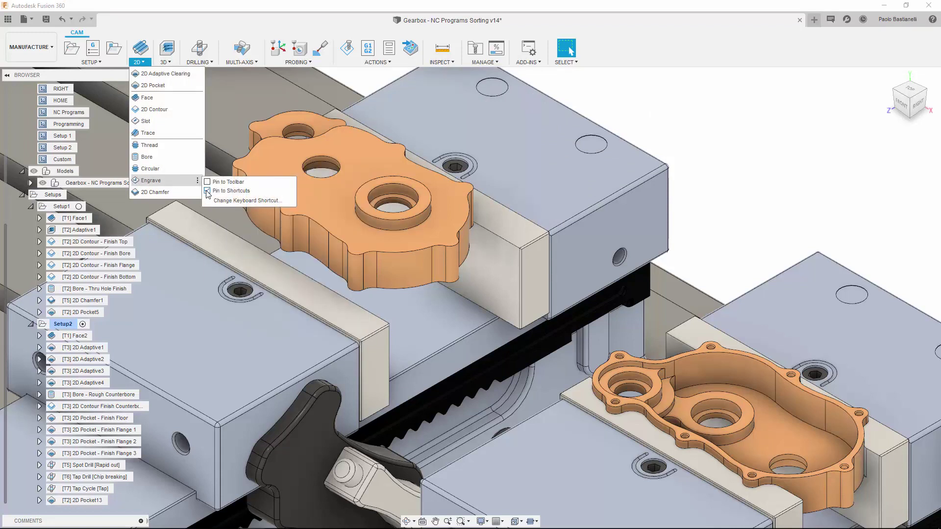
{"action": "left_click", "coordinate": [206, 191]}
{"action": "key", "text": "s"}
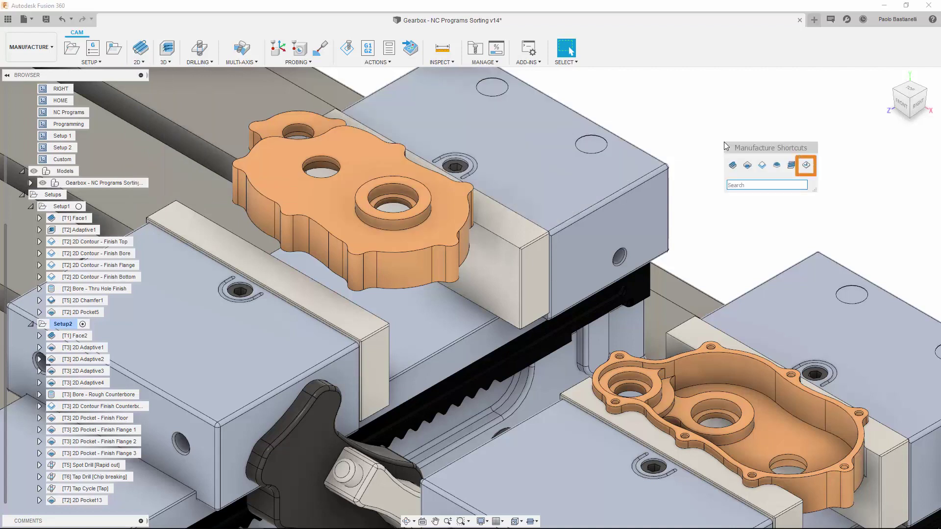
- Switch to the Design workspace and search the shortcuts for 'rad'
{"action": "left_click", "coordinate": [30, 47]}
{"action": "left_click", "coordinate": [49, 72]}
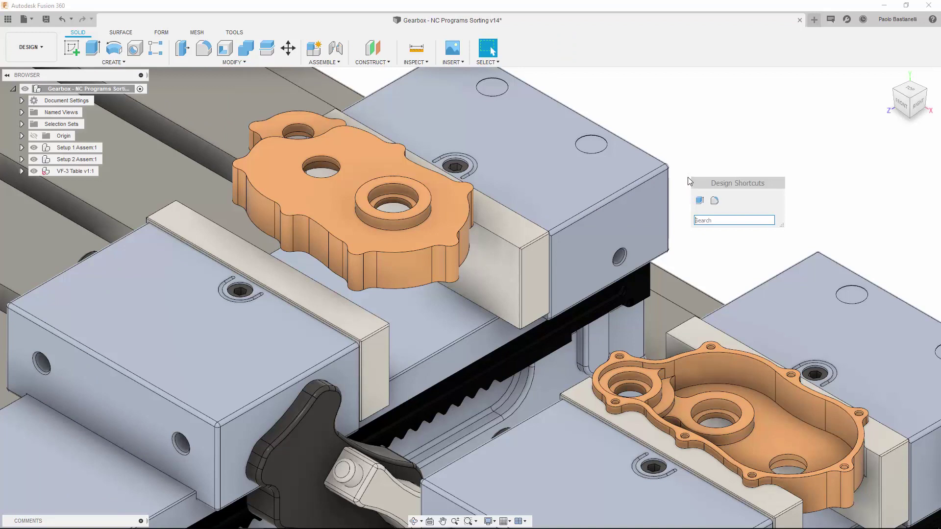
{"action": "type", "text": "rad"}
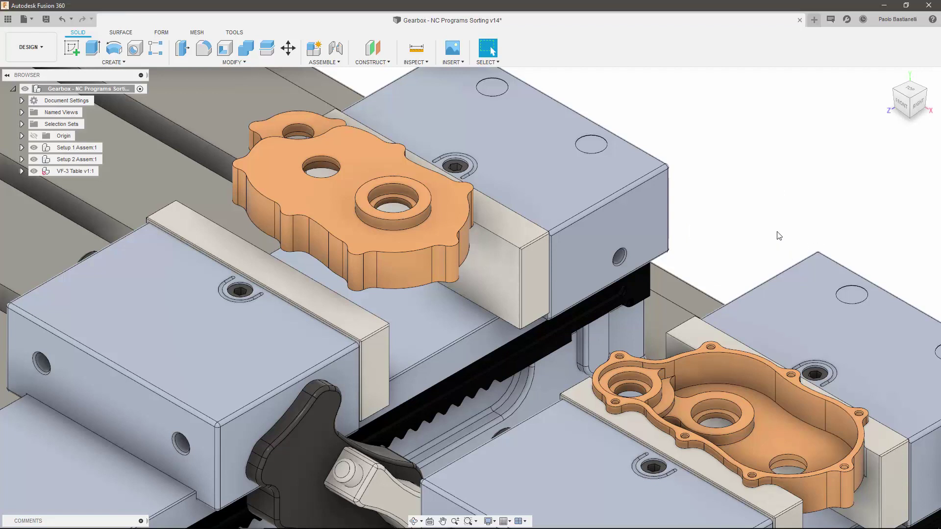
- Return to the Manufacture workspace and clear the Setup2 selection
{"action": "left_click", "coordinate": [51, 55]}
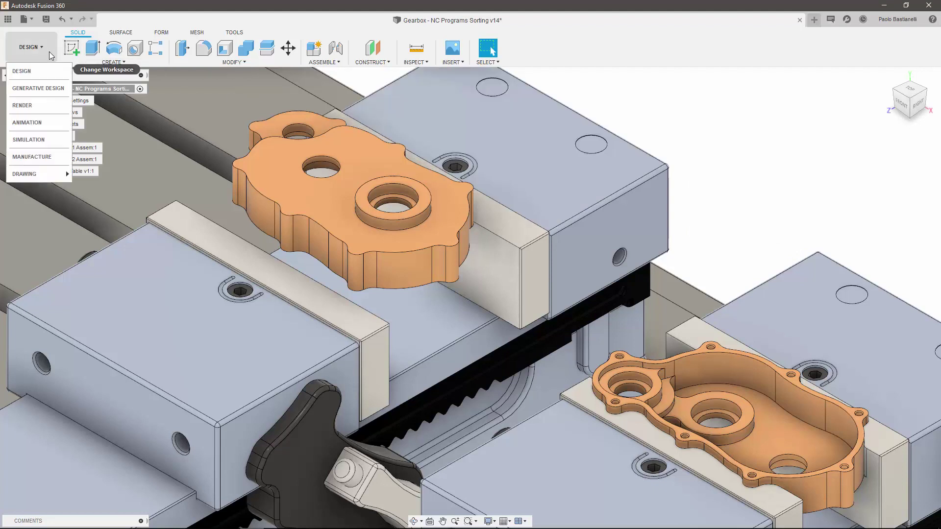
{"action": "left_click", "coordinate": [49, 154]}
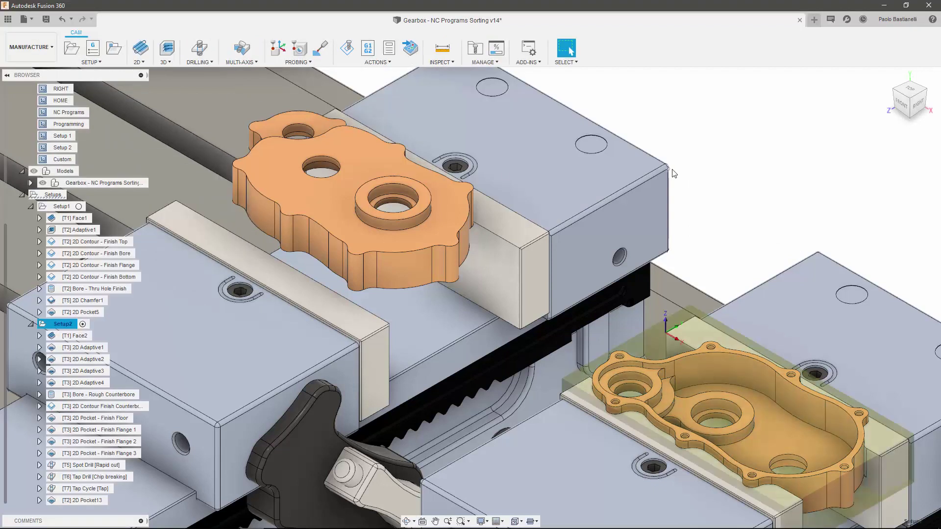
{"action": "left_click", "coordinate": [725, 175]}
- Assign Engrave the keyboard shortcut Ctrl+Alt+Y
{"action": "left_click", "coordinate": [143, 63]}
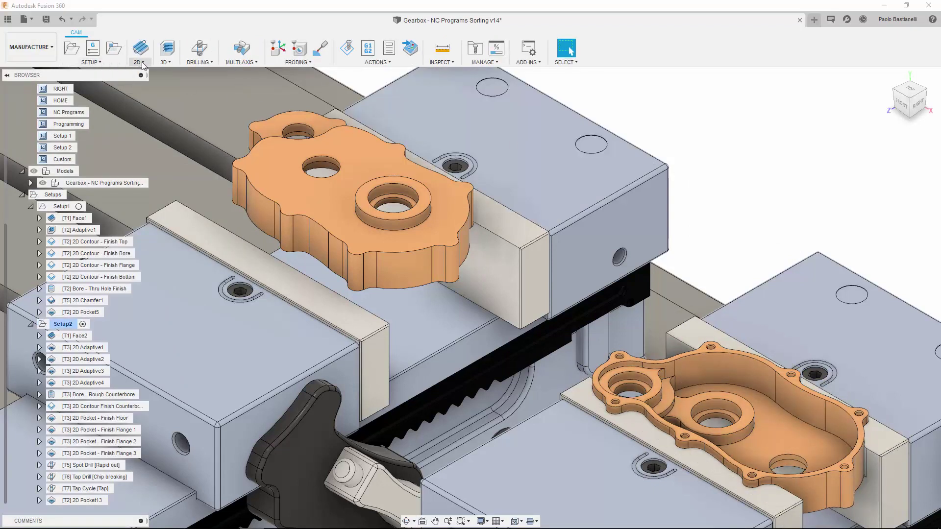
{"action": "mouse_move", "coordinate": [198, 184]}
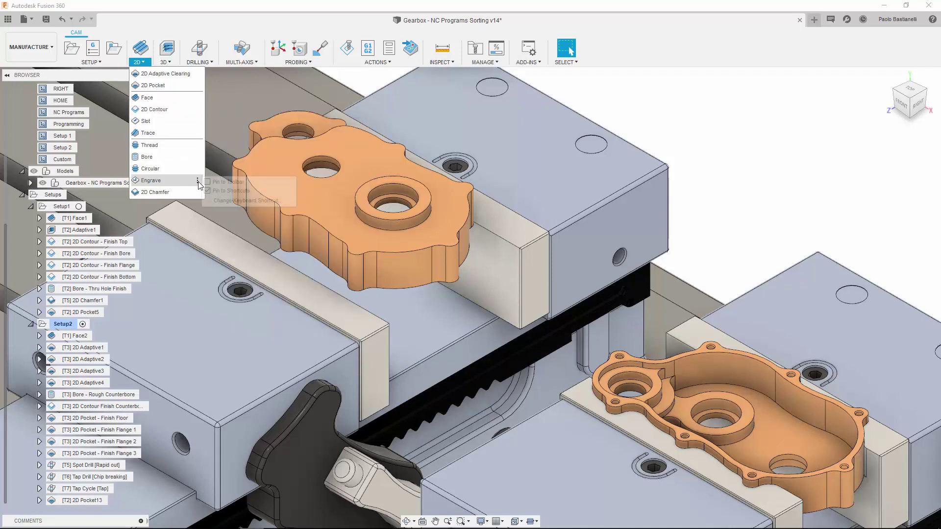
{"action": "left_click", "coordinate": [259, 201]}
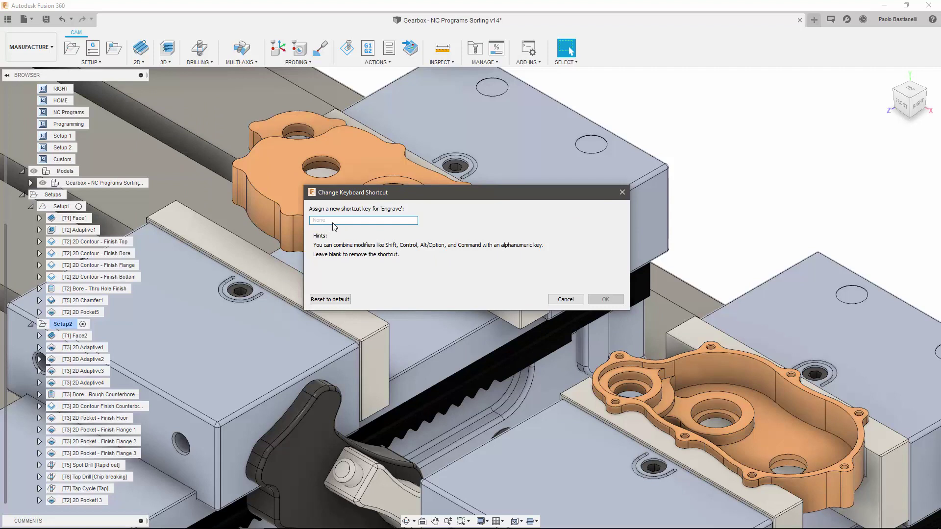
{"action": "key", "text": "ctrl"}
{"action": "key", "text": "ctrl+alt+y"}
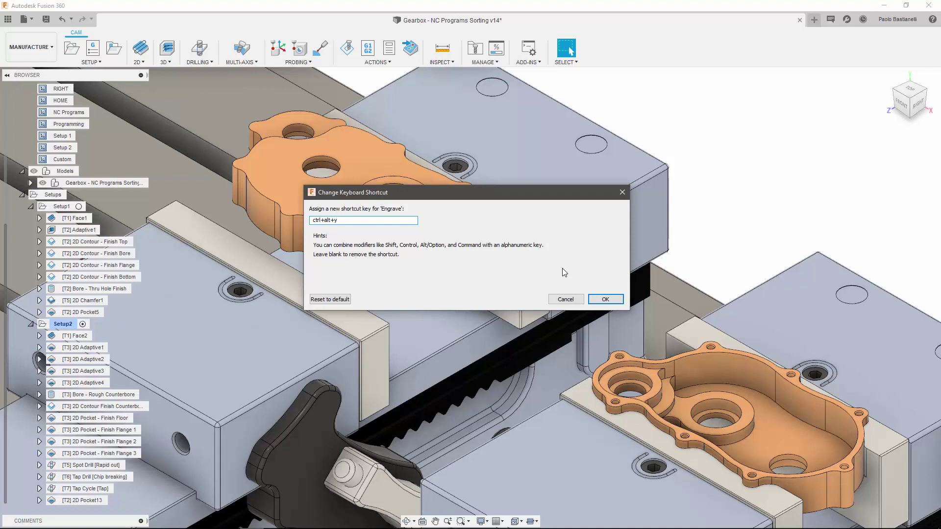
{"action": "left_click", "coordinate": [606, 302]}
{"action": "left_click", "coordinate": [606, 300]}
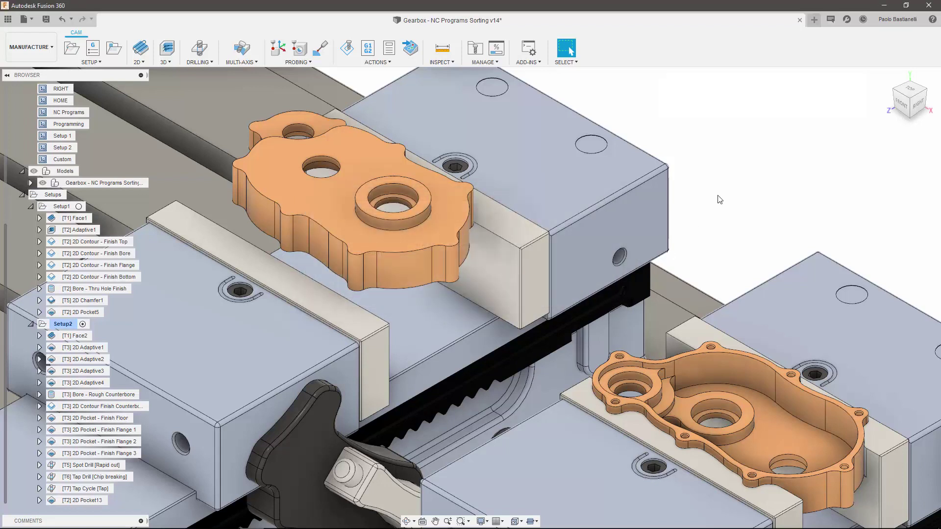
- Test the Ctrl+Alt+Y Engrave shortcut, then repeat the Adaptive1 simulation from the right-click menu
{"action": "key", "text": "ctrl+alt+y"}
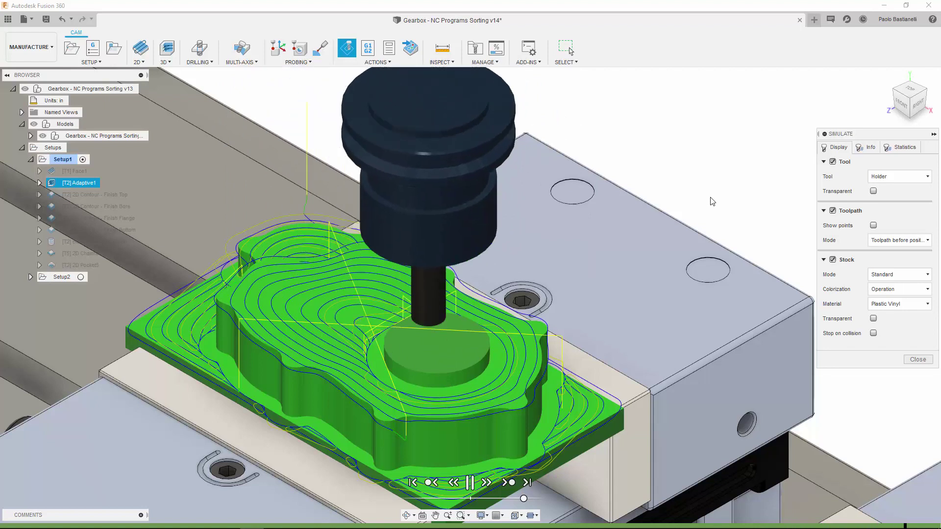
{"action": "left_click", "coordinate": [918, 359]}
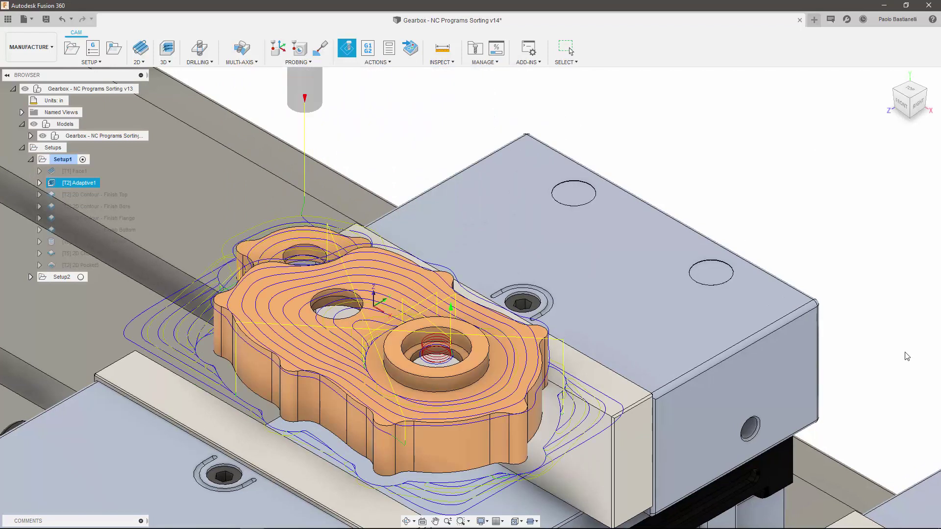
{"action": "right_click", "coordinate": [853, 280]}
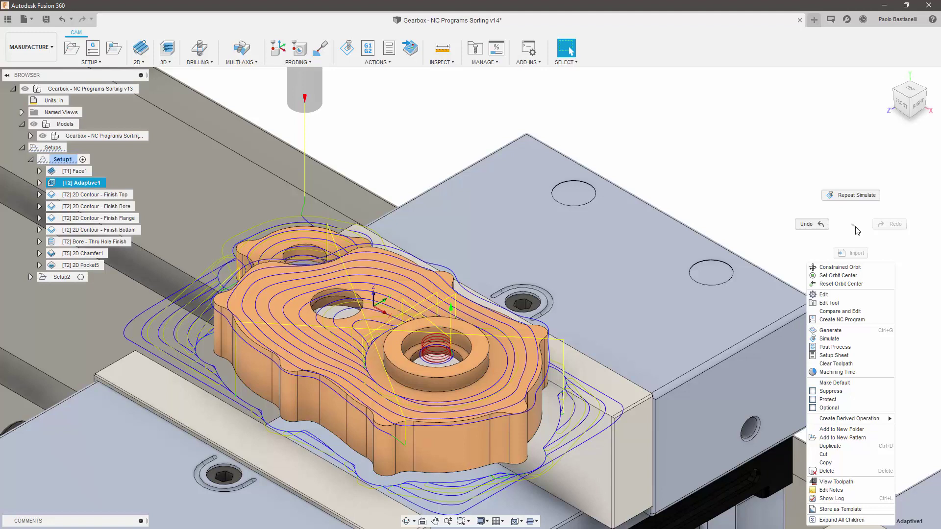
{"action": "left_click", "coordinate": [853, 194]}
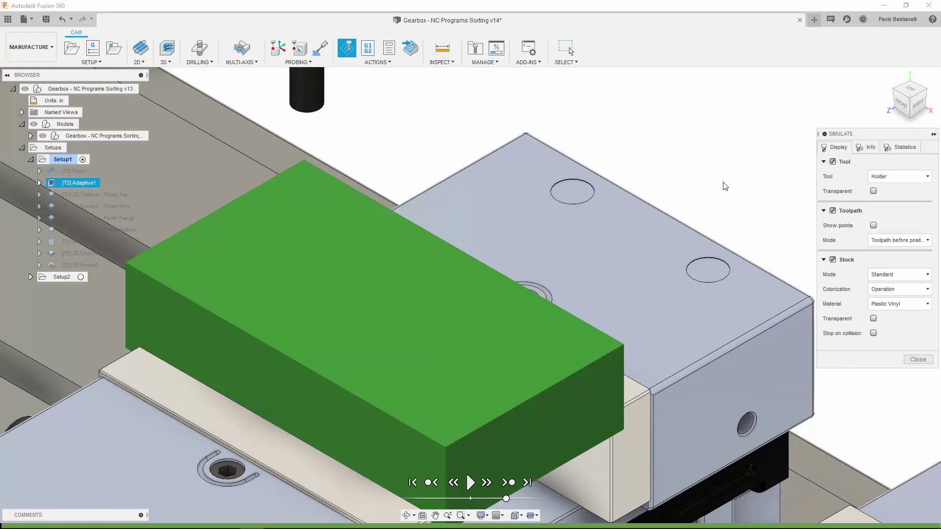
{"action": "right_click", "coordinate": [714, 183]}
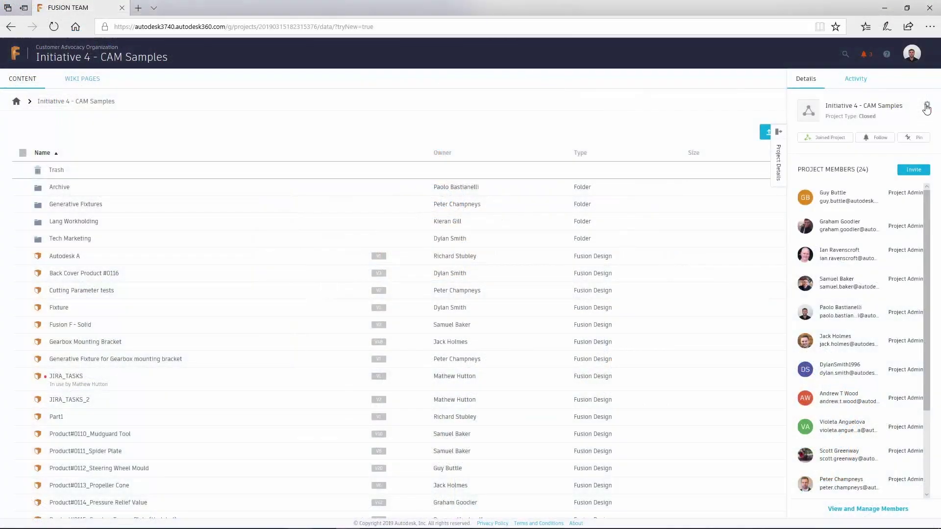
- Open the Settings of the Initiative 4 - CAM Samples project in Fusion Team
{"action": "left_click", "coordinate": [927, 107]}
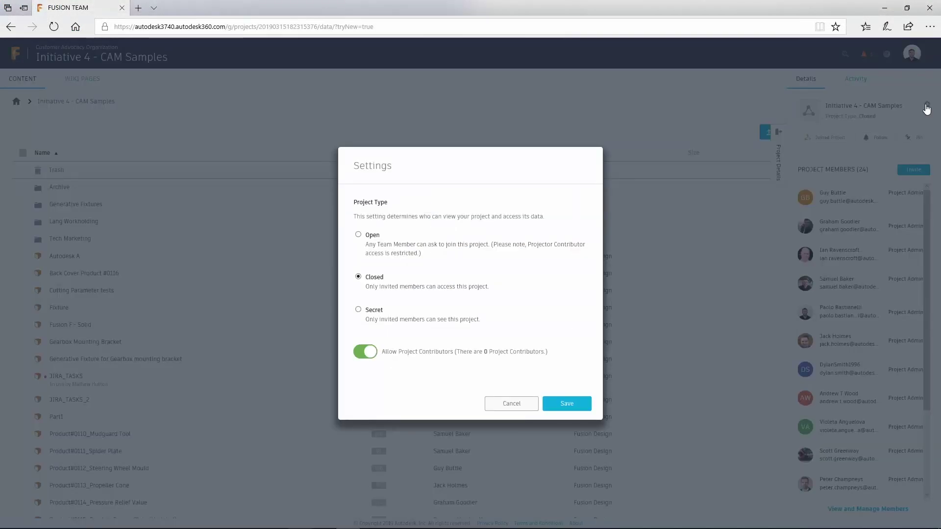